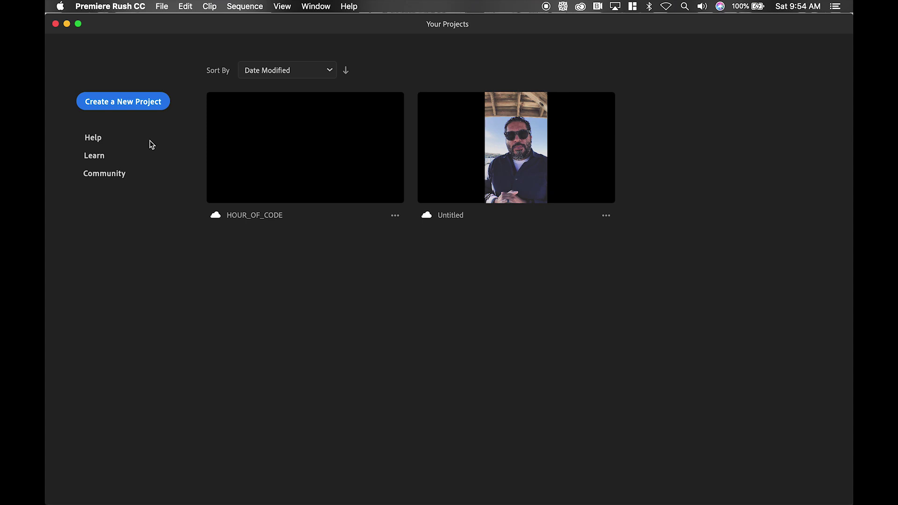
- Start a new project and replace 'Untitled' with the name 'Sample Movie'
left_click(137, 101)
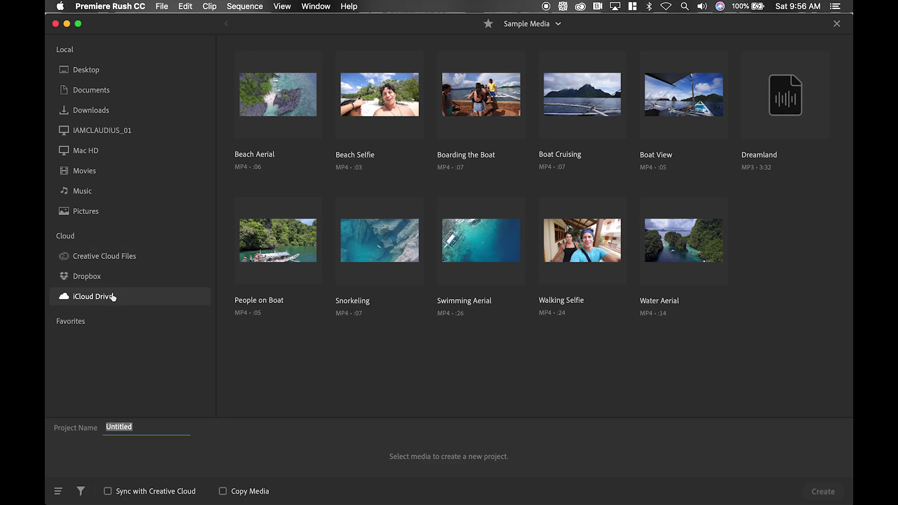
key("BackSpace")
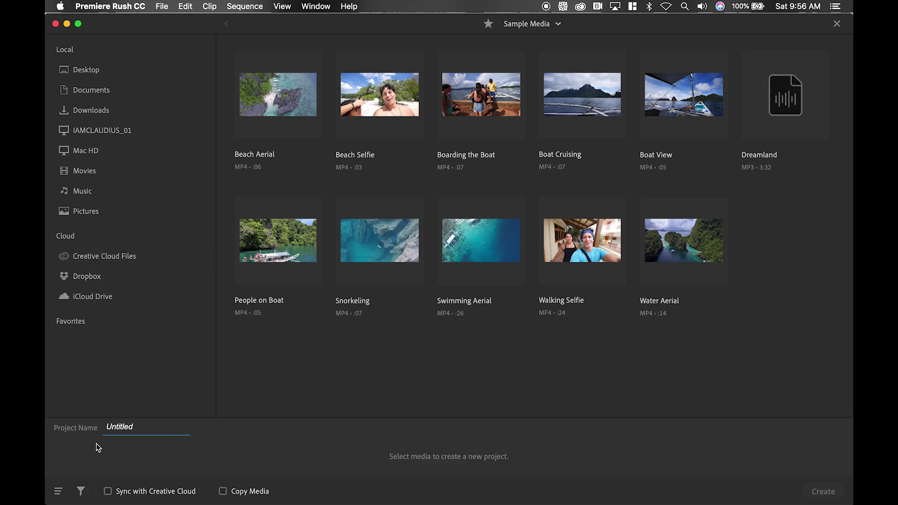
type("Sample Movie")
left_click(217, 456)
- Pick Beach Aerial through Swimming Aerial plus the Dreamland track, and create the project
left_click(279, 119)
left_click(388, 110)
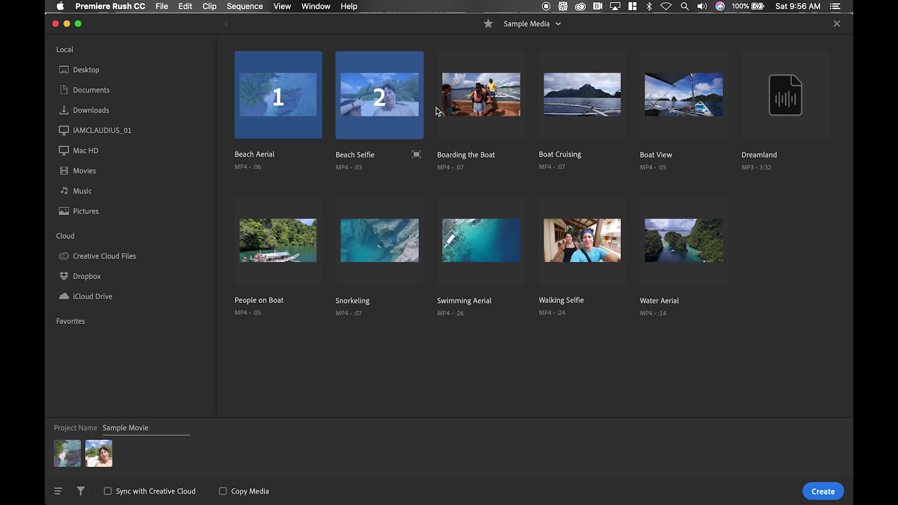
left_click(470, 109)
left_click(561, 106)
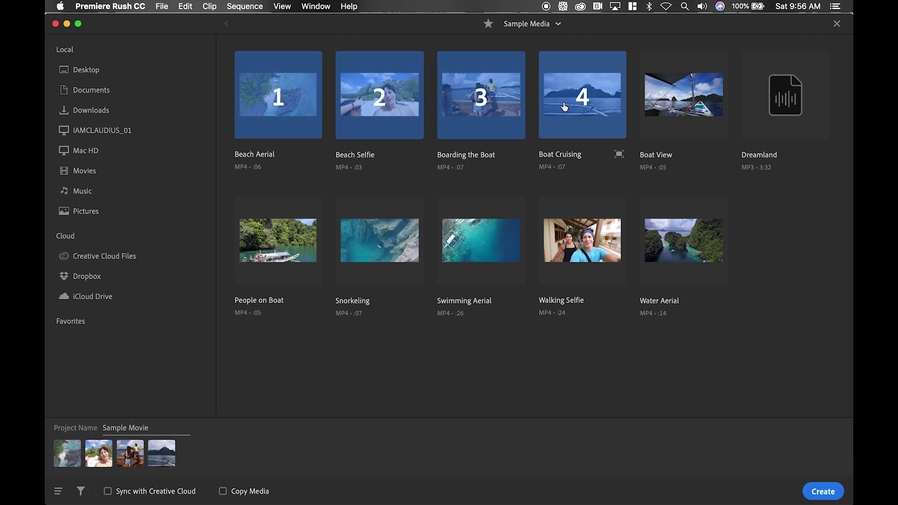
left_click(658, 117)
left_click(307, 244)
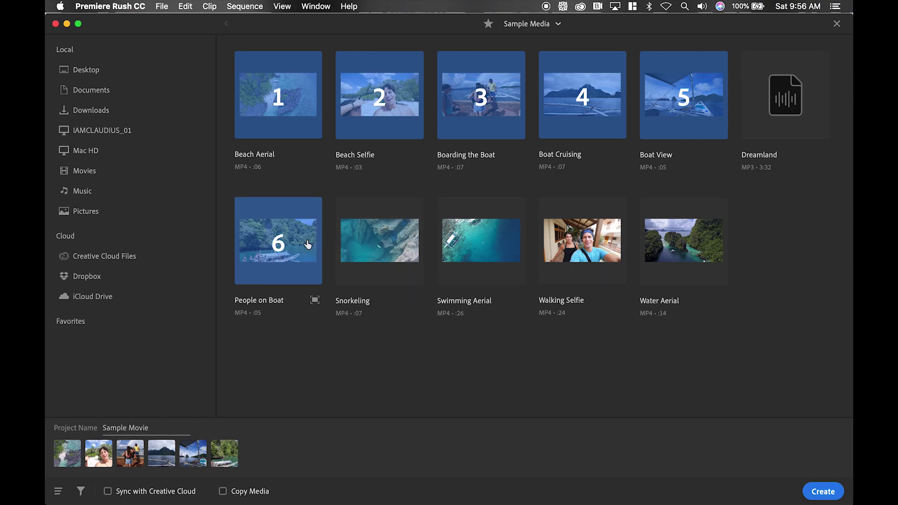
left_click(384, 243)
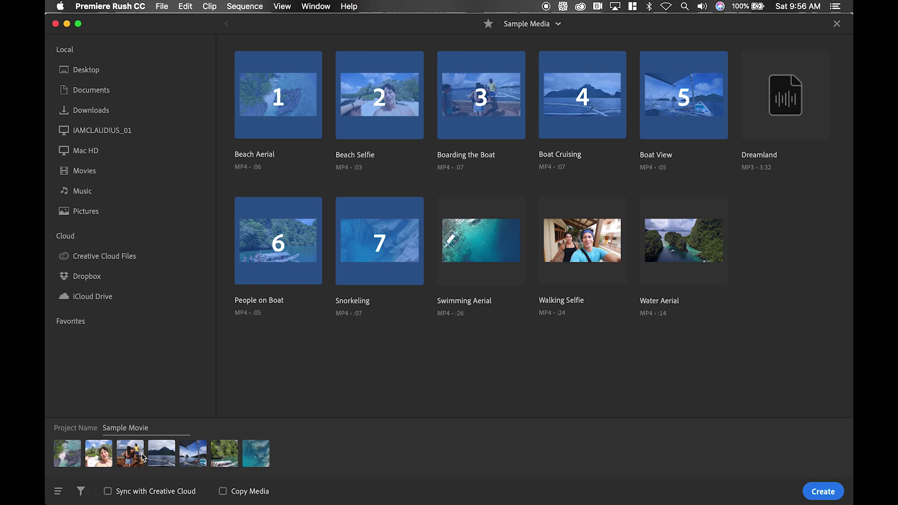
left_click(473, 238)
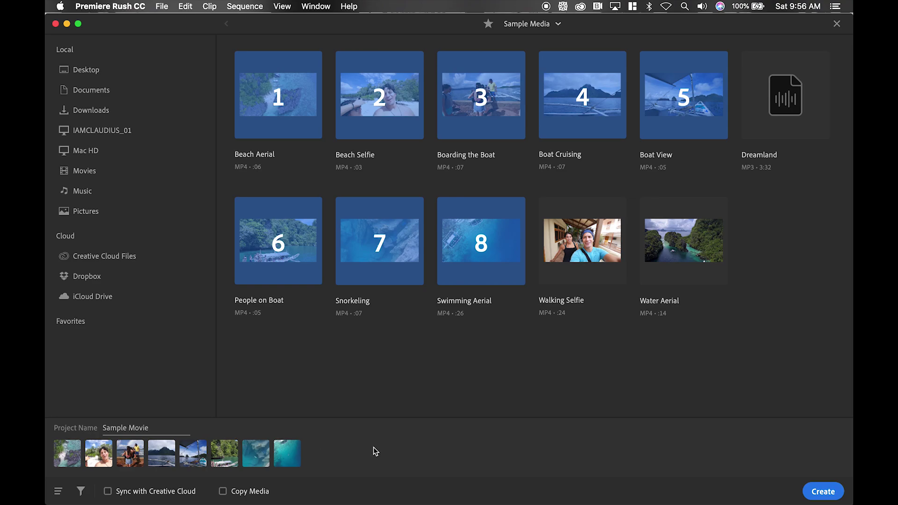
left_click(780, 126)
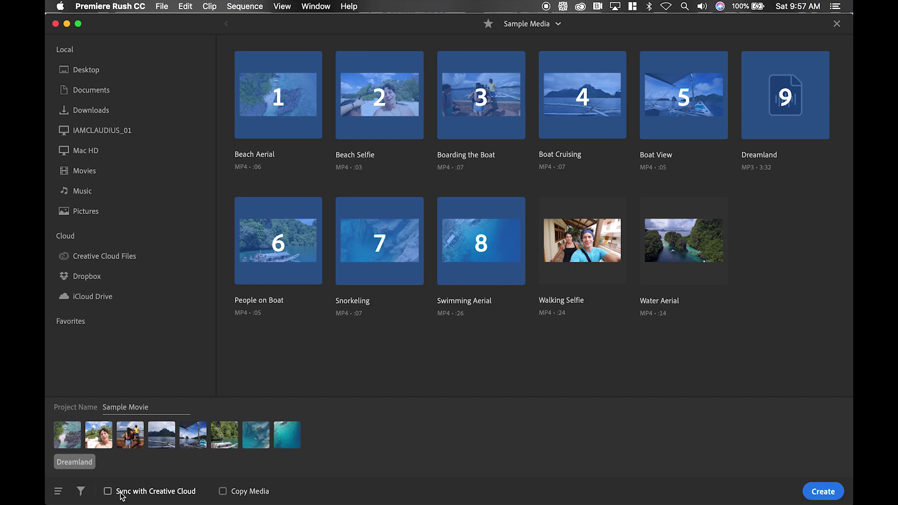
left_click(823, 491)
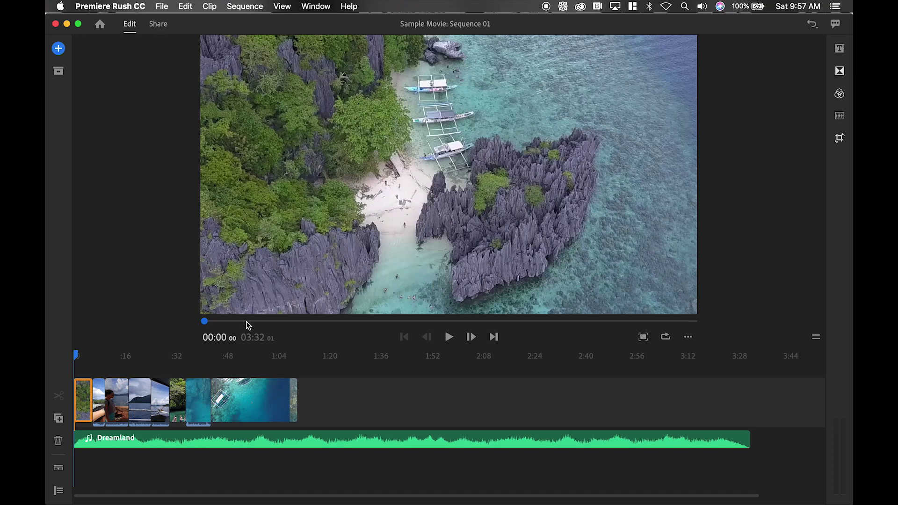
- Play the sequence from the start and pause at 00:06 on the beach selfie
left_click(450, 337)
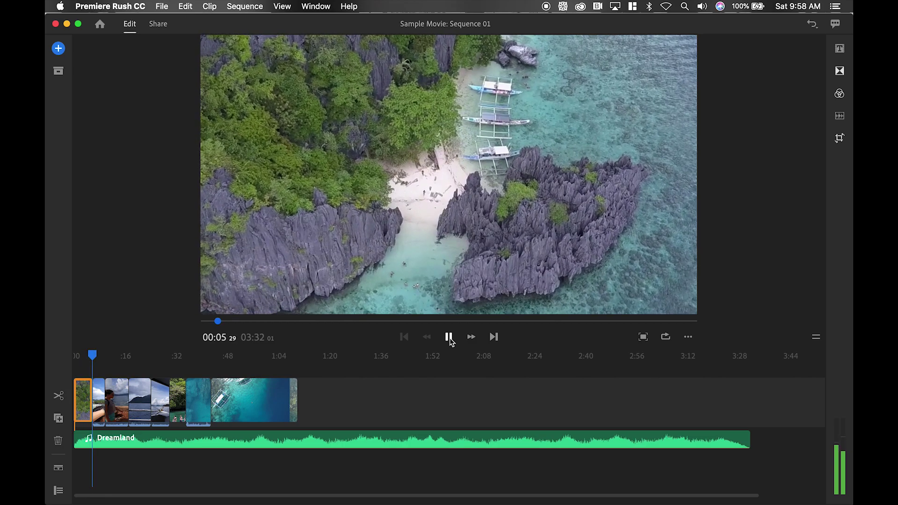
left_click(449, 337)
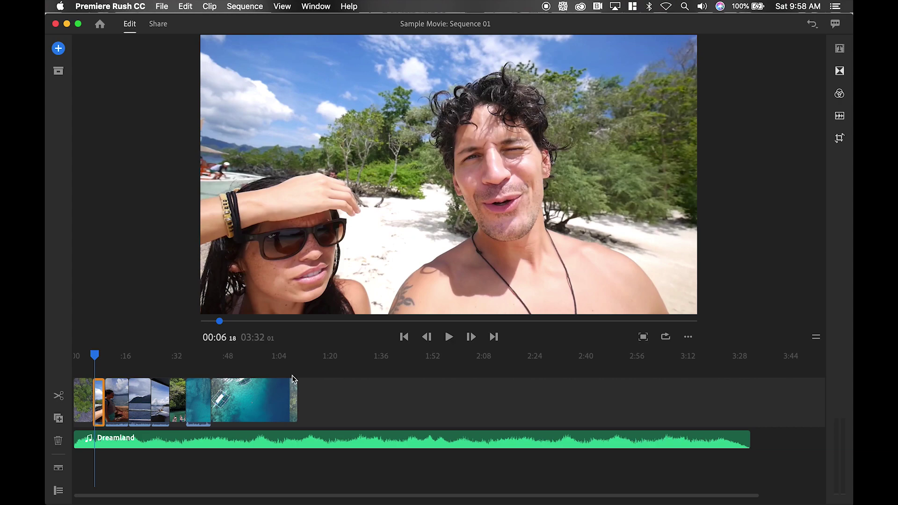
- Return the playhead to the start and stretch the timeline wider
left_click(89, 357)
left_click_drag(88, 359, 73, 356)
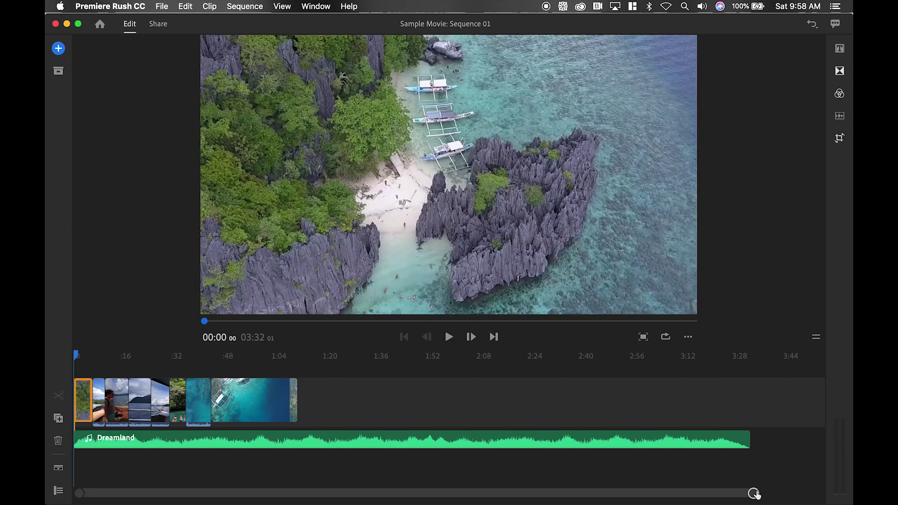
mouse_move(754, 494)
left_mouse_down()
mouse_move(487, 504)
mouse_move(758, 501)
left_mouse_up()
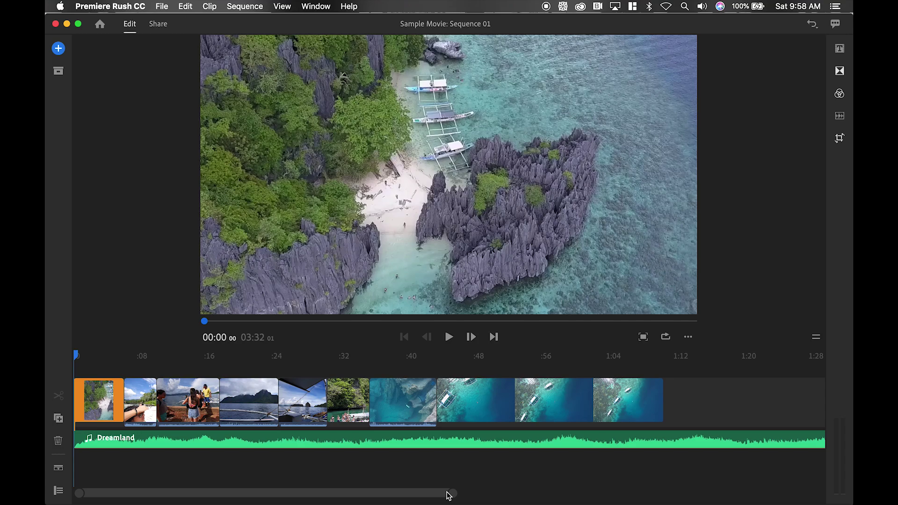
left_click_drag(449, 496, 440, 494)
- Preview each of the eight clips, from the aerial beach shot to the swimming aerial
left_click(106, 394)
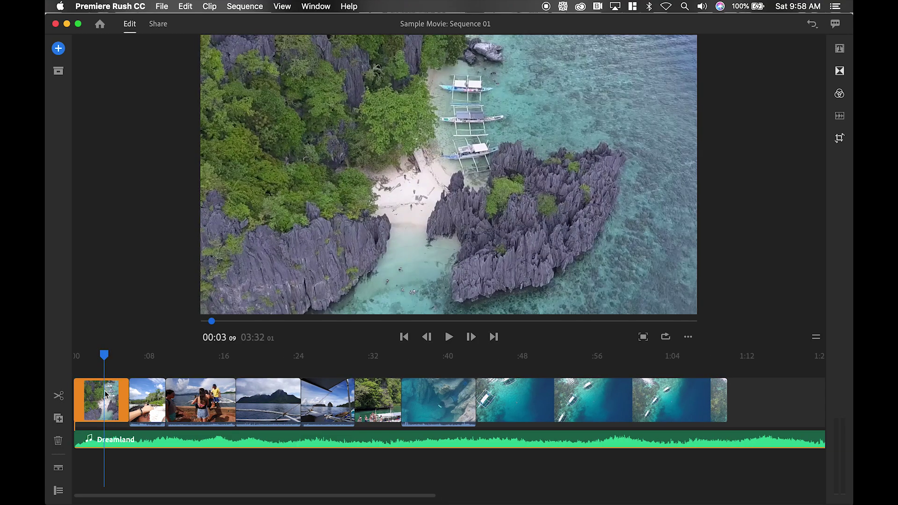
left_click(148, 397)
left_click(201, 401)
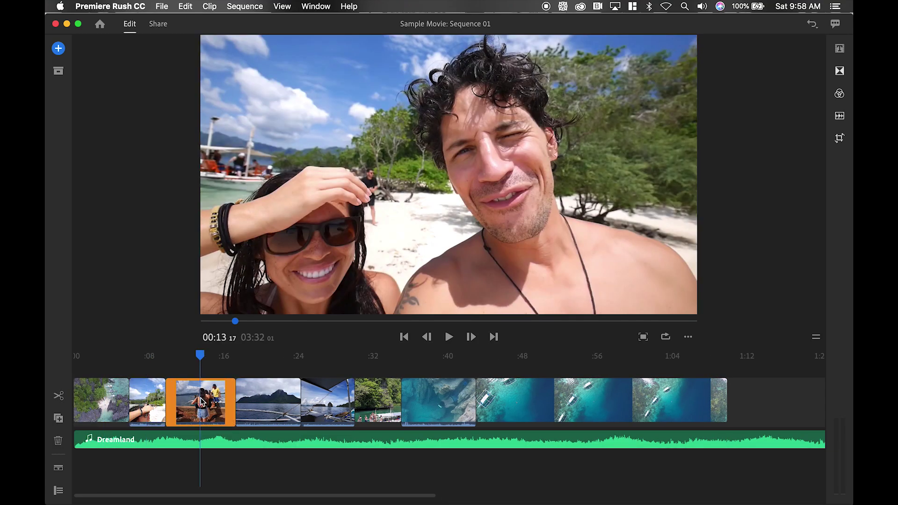
left_click(266, 401)
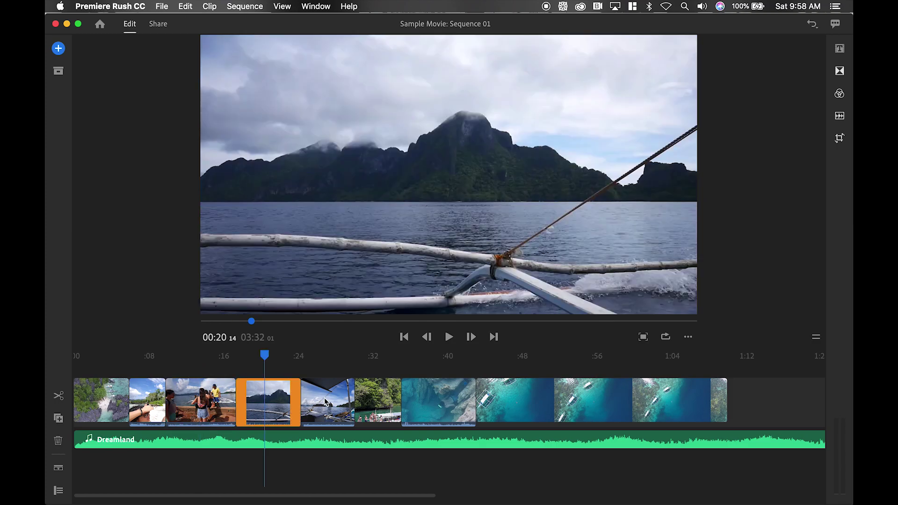
left_click(333, 402)
left_click(385, 401)
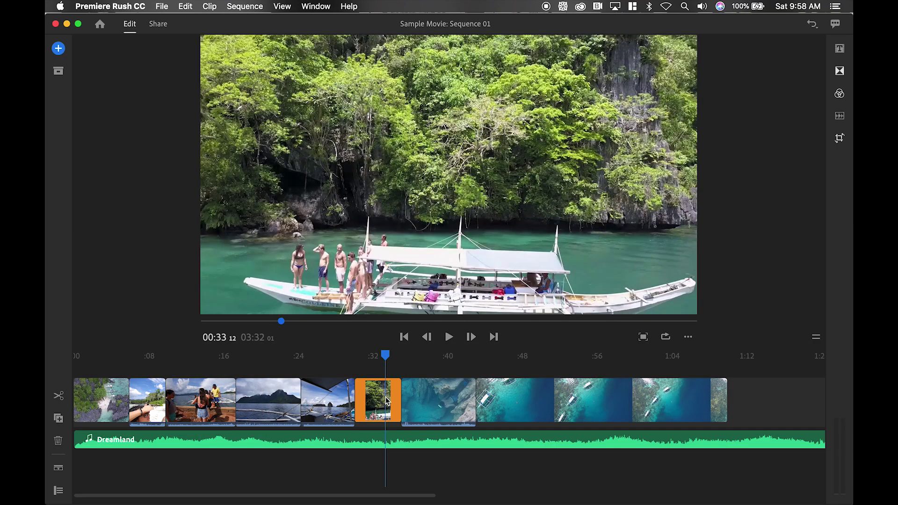
left_click(435, 396)
left_click(509, 395)
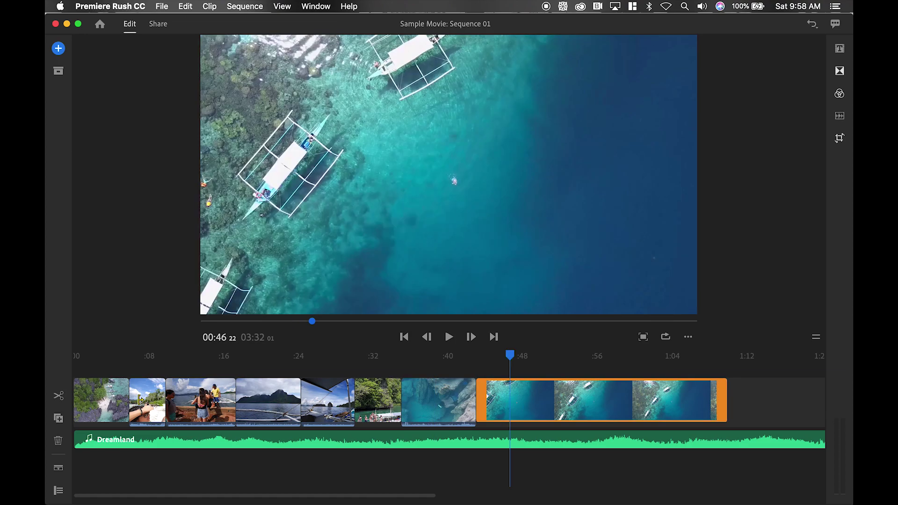
- Go back to the opening aerial clip and park the playhead near 00:04:29
left_click(113, 401)
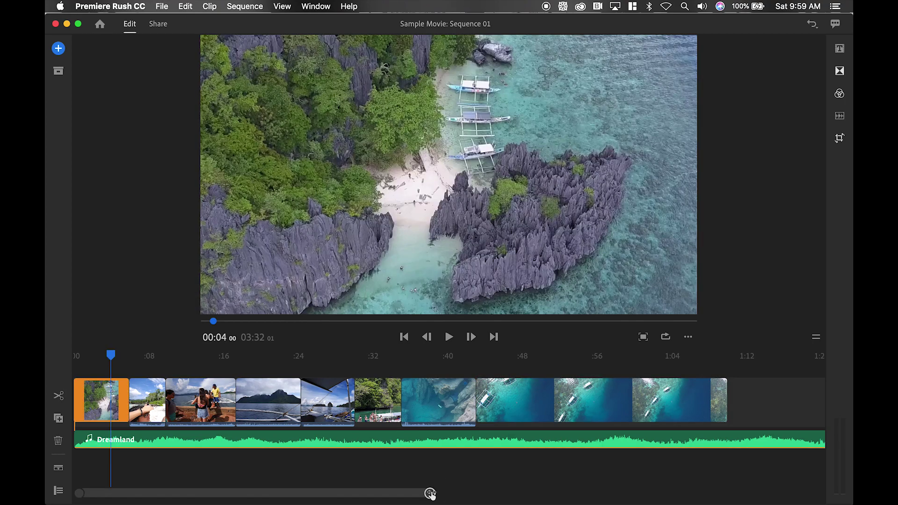
left_click_drag(429, 492, 344, 496)
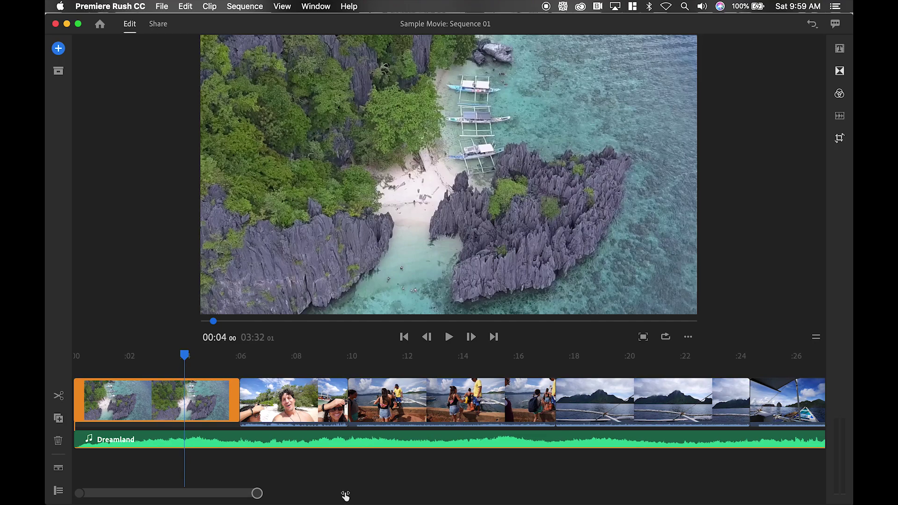
left_click(177, 355)
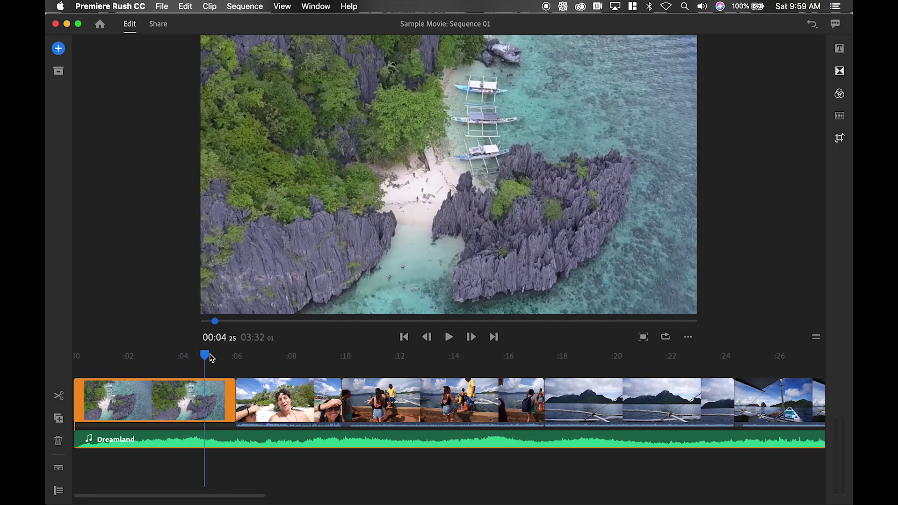
mouse_move(211, 358)
left_mouse_down()
mouse_move(239, 360)
mouse_move(79, 356)
mouse_move(230, 357)
mouse_move(84, 353)
mouse_move(210, 356)
left_mouse_up()
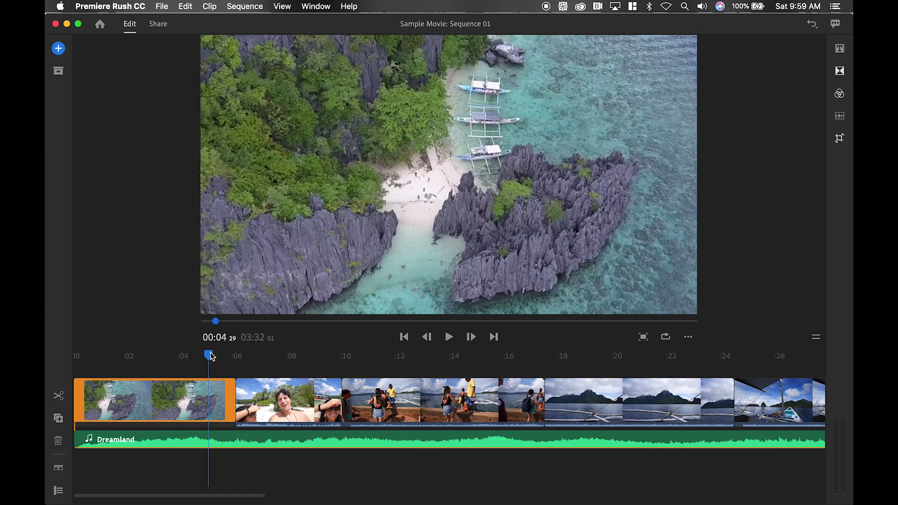
- Split the Beach Aerial clip near 00:05, delete its short tail, and return to 00:00
left_click(59, 399)
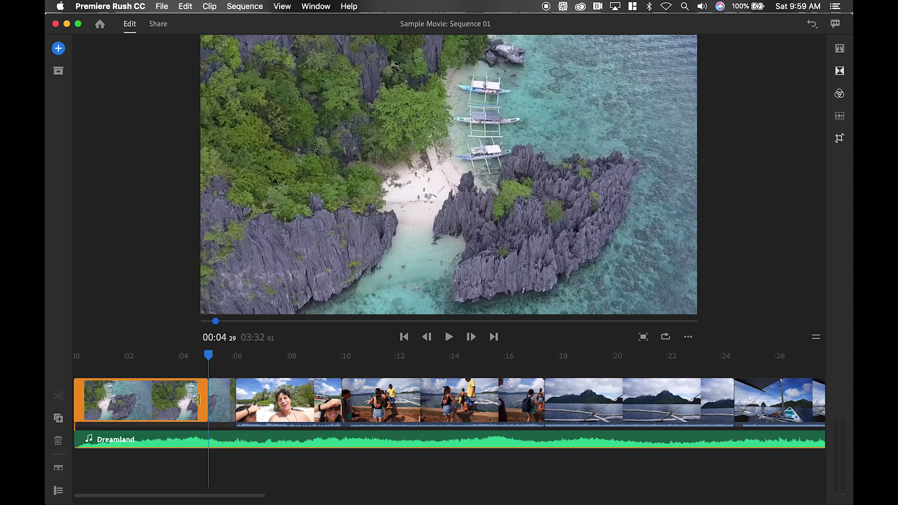
left_click(224, 400)
left_click(196, 401)
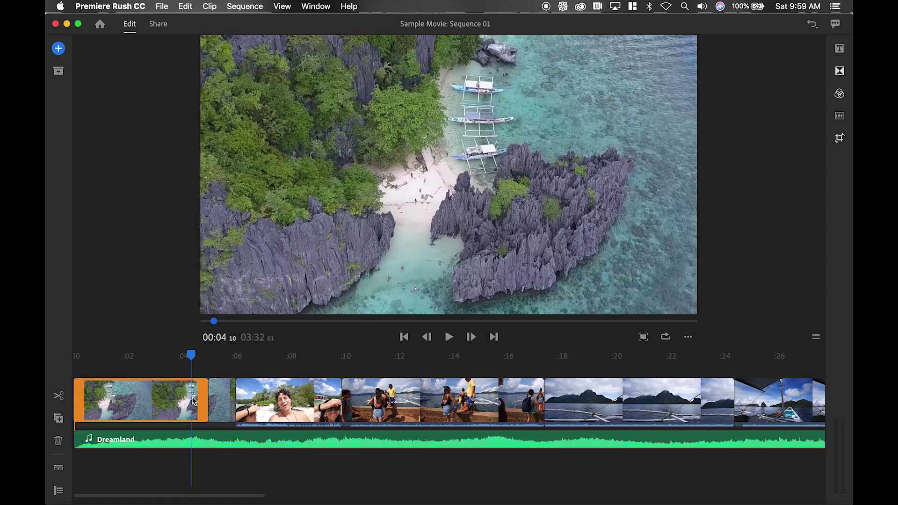
left_click(222, 396)
left_click(192, 401)
left_click(222, 397)
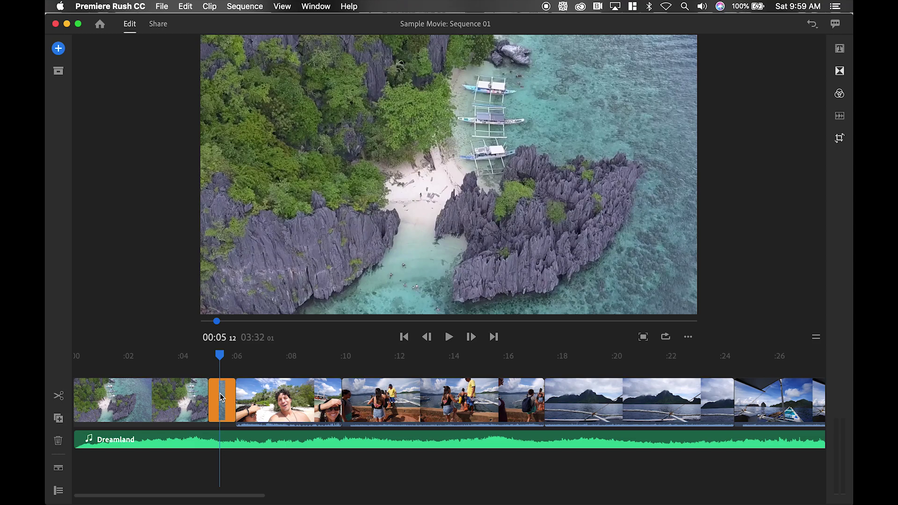
left_click(58, 442)
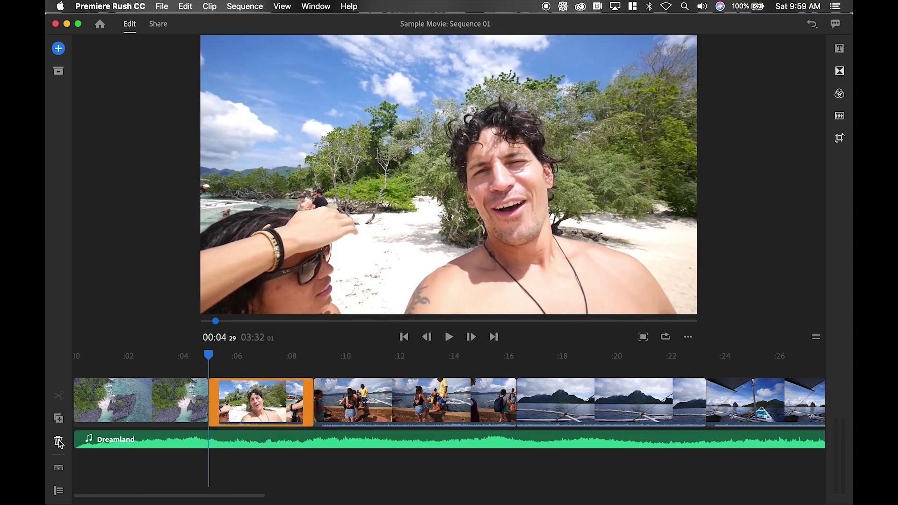
left_click_drag(208, 355, 50, 355)
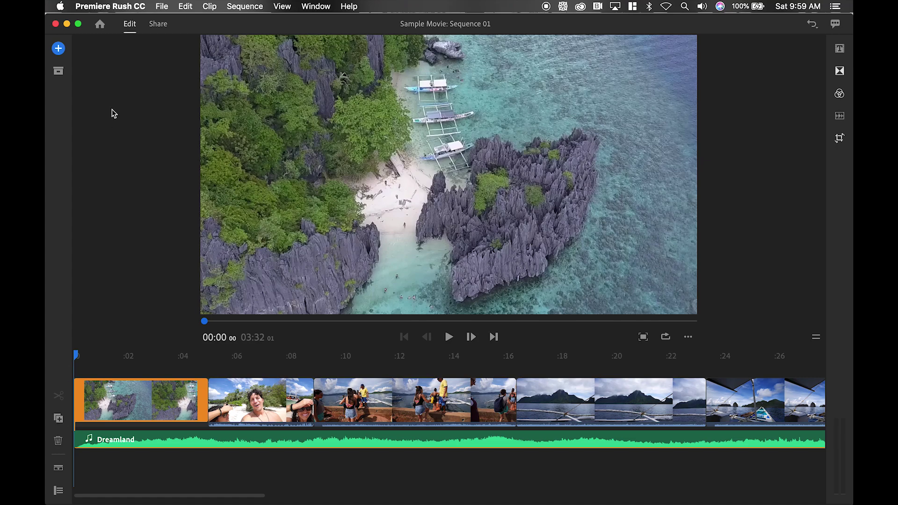
- Open the + Add Media popup offering Title, Media and Voiceover
left_click(58, 48)
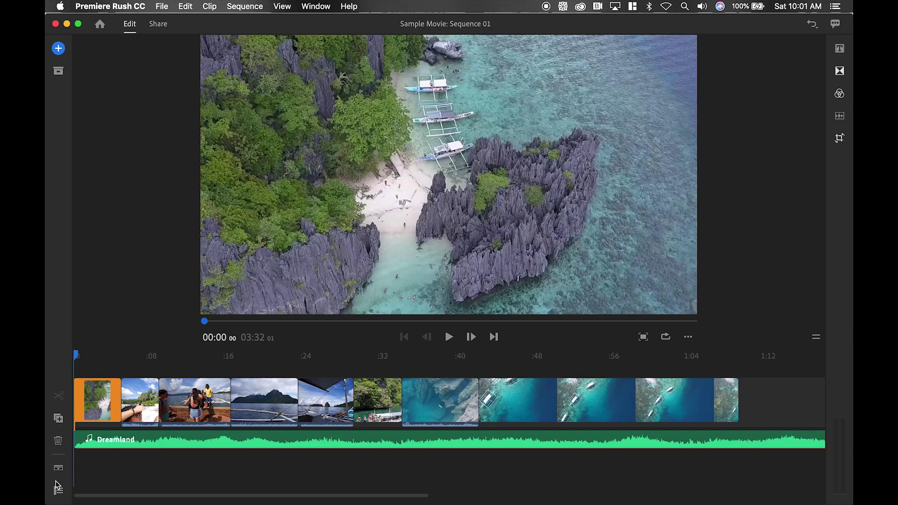
- Mute the video track's audio, leaving the Dreamland music track unmuted
left_click(58, 492)
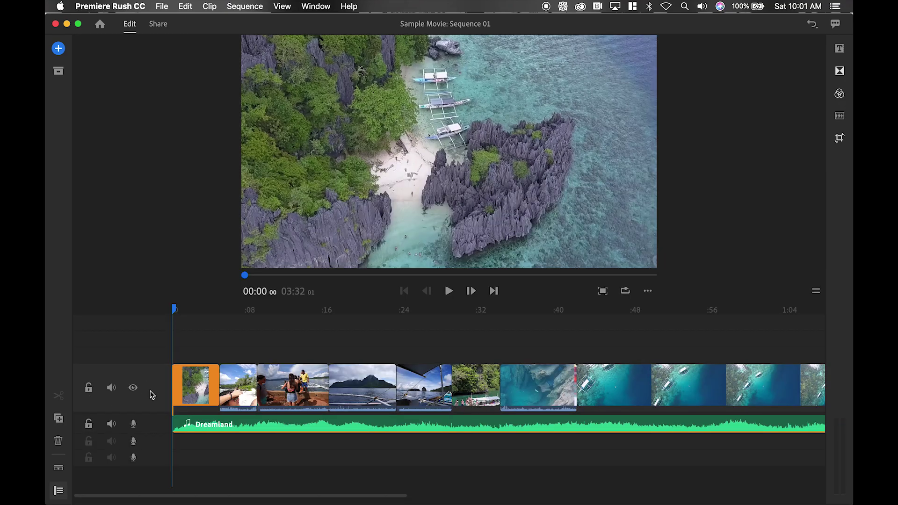
left_click(133, 388)
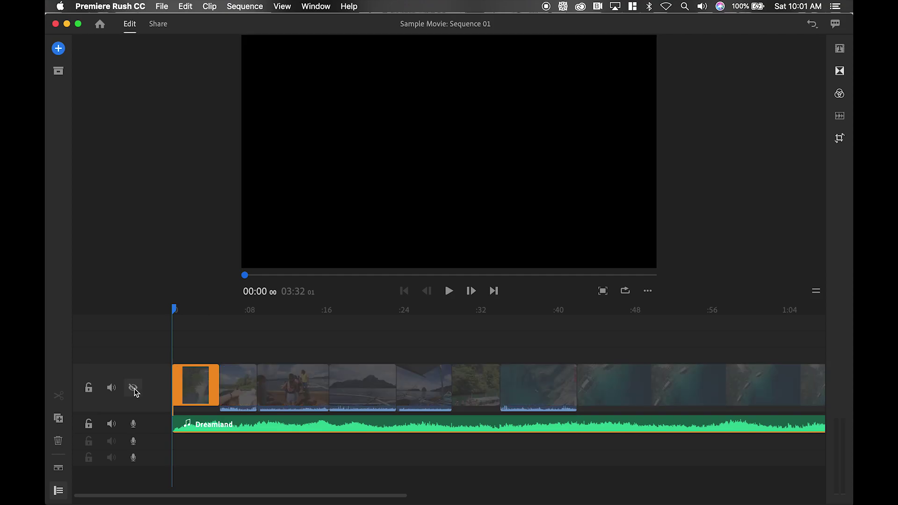
left_click(134, 390)
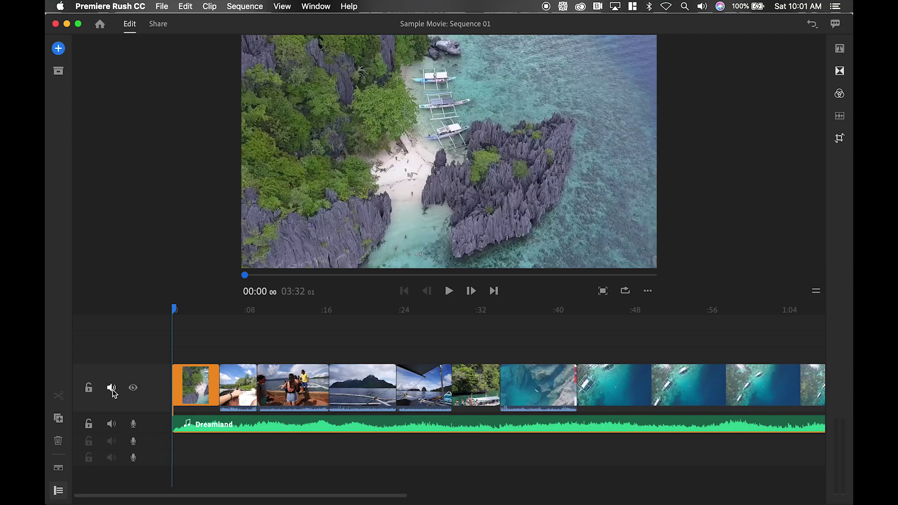
left_click(112, 388)
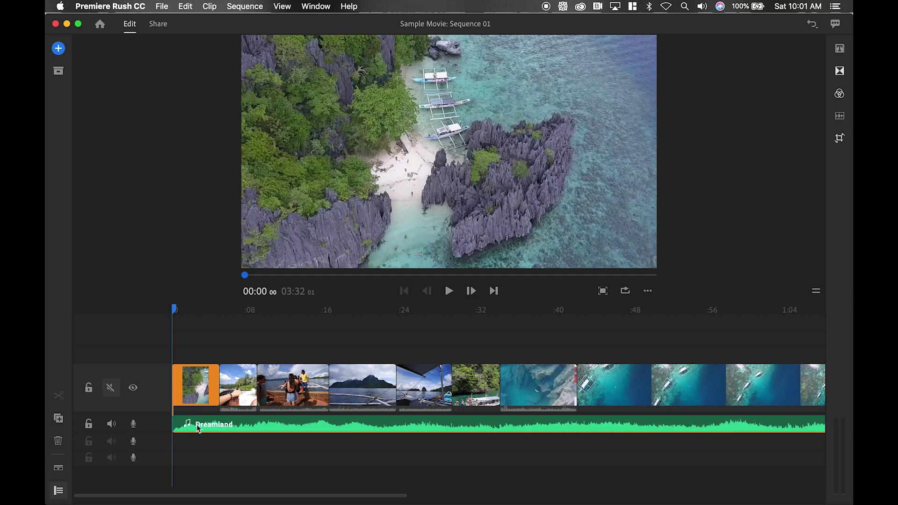
left_click(112, 426)
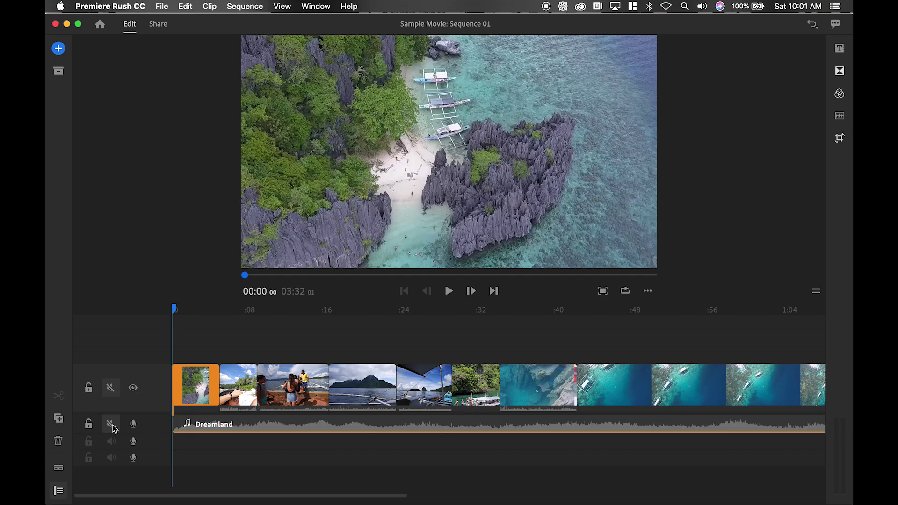
left_click(112, 425)
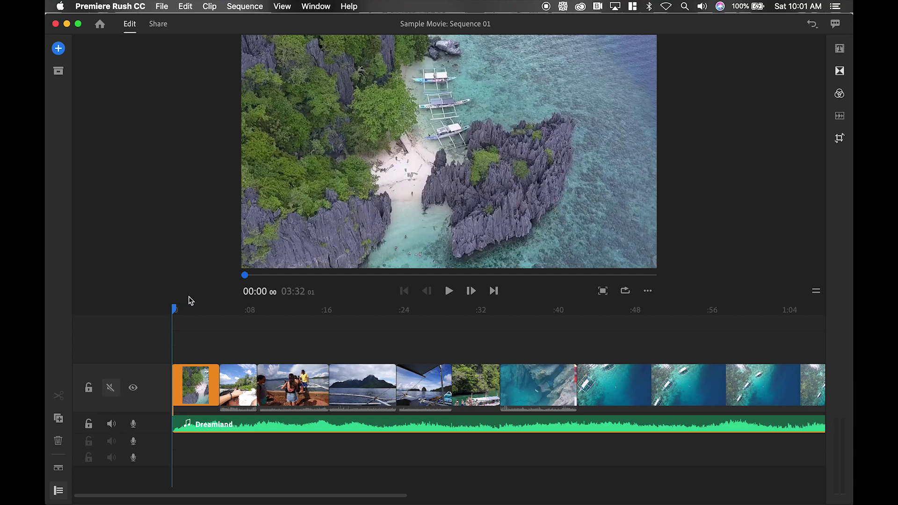
left_click_drag(406, 494, 485, 499)
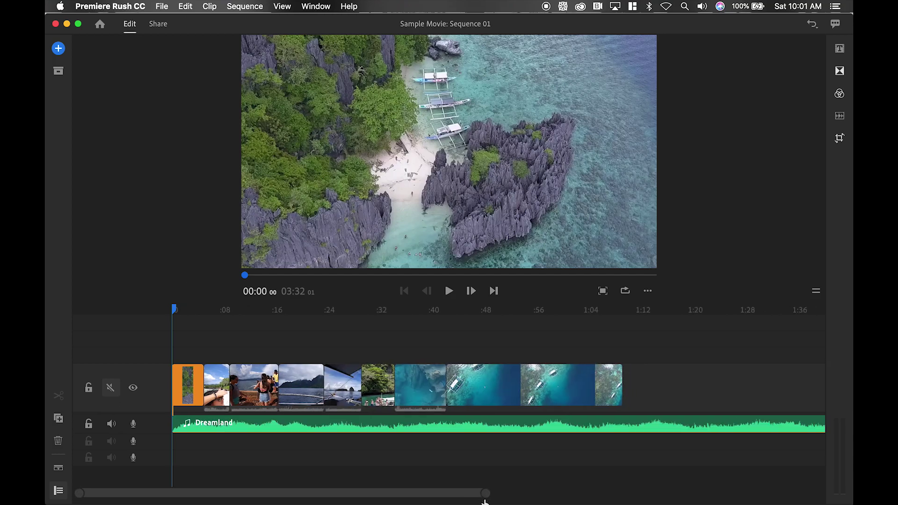
- Select all video clips and apply Cross Dissolve transitions between them
left_click_drag(646, 373, 191, 395)
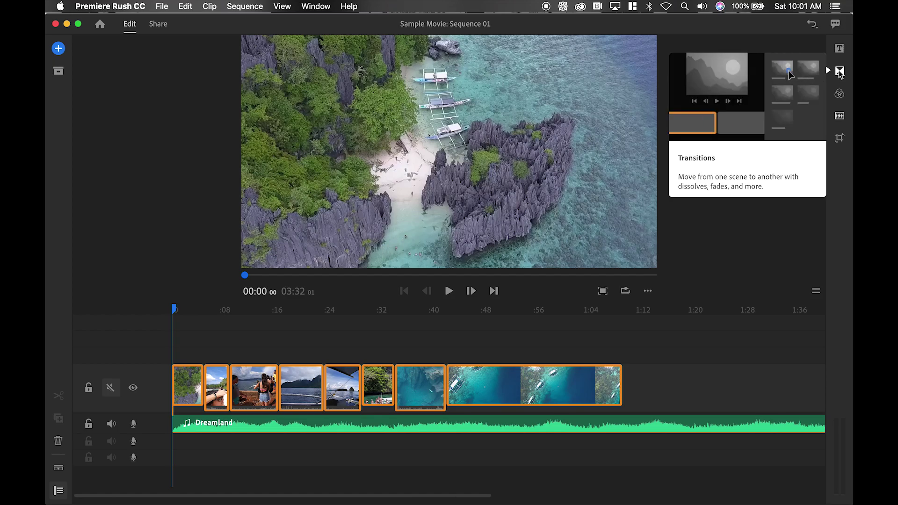
left_click(838, 70)
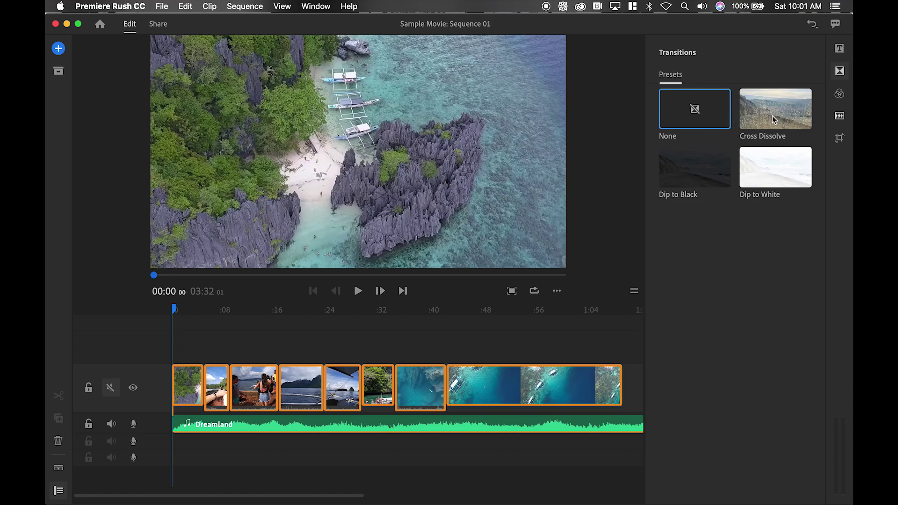
left_click(773, 119)
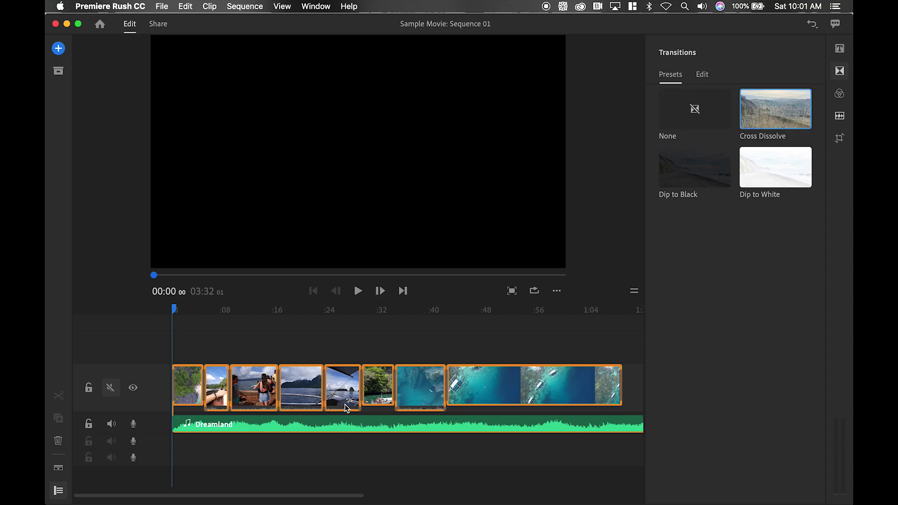
- Try Dip to Black on the joins, then switch back to Cross Dissolve
mouse_move(358, 493)
left_click_drag(358, 493, 256, 491)
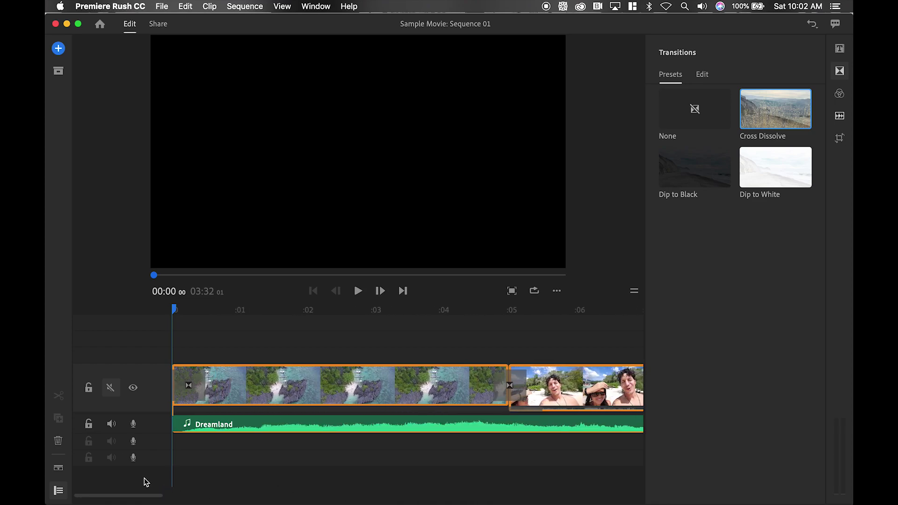
left_click_drag(141, 497, 143, 497)
scroll(143, 497, "right", 5)
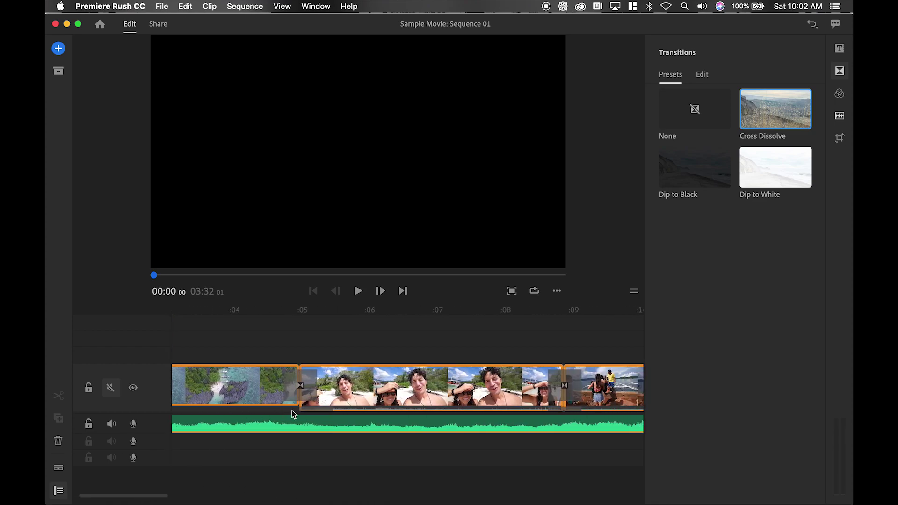
left_click(702, 178)
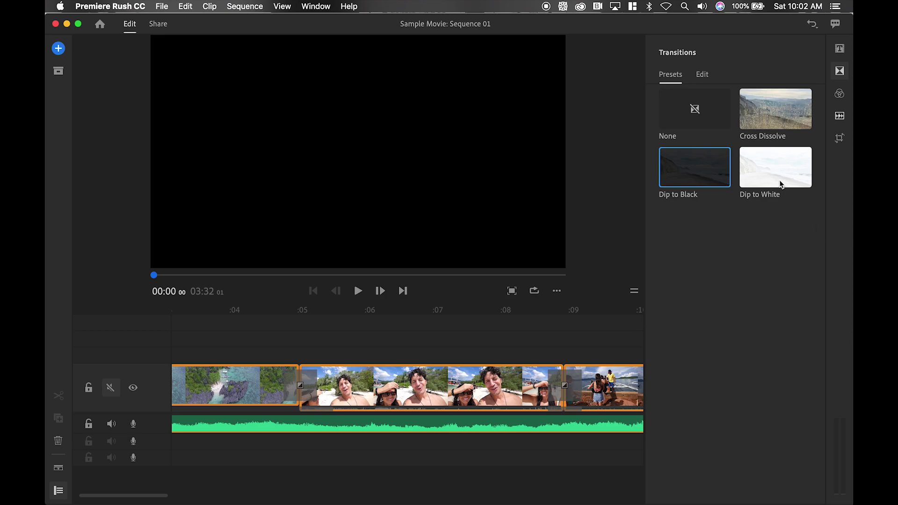
left_click(776, 112)
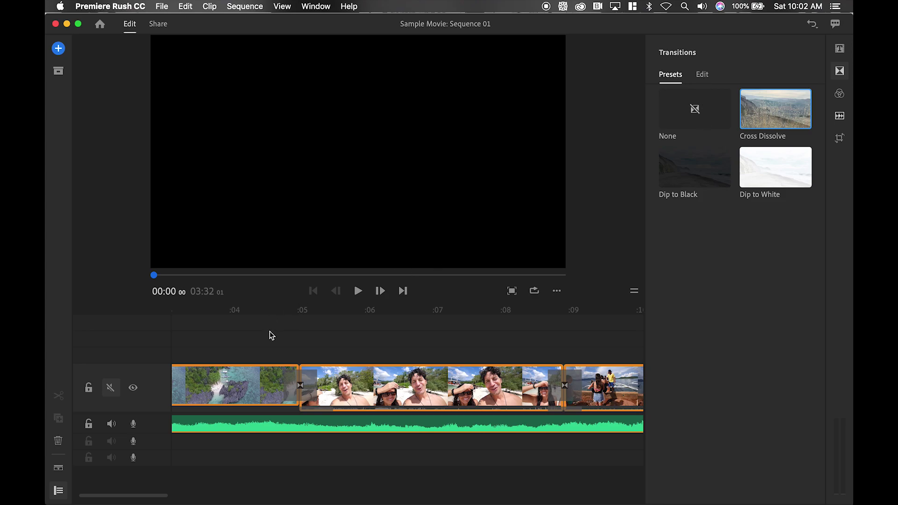
- Preview the first dissolve, then mute the Dreamland music and replay it
left_click(267, 355)
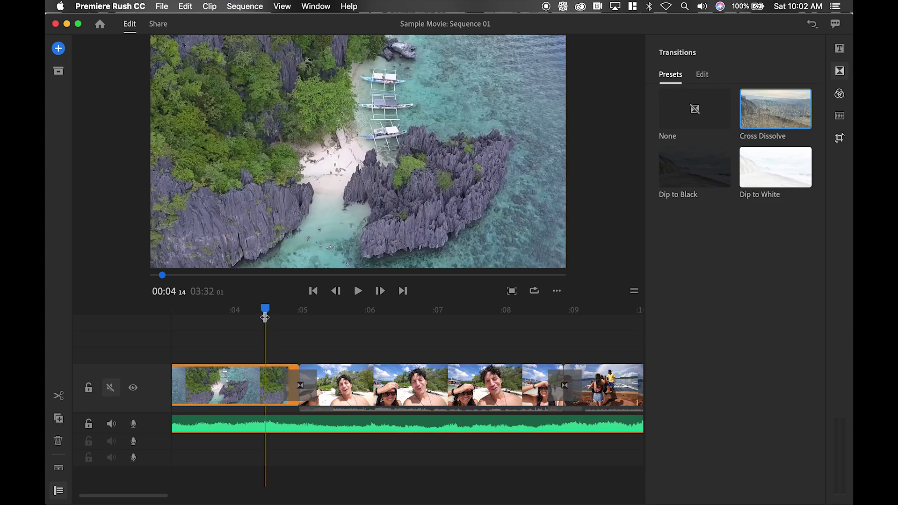
left_click_drag(265, 310, 242, 310)
left_click(359, 294)
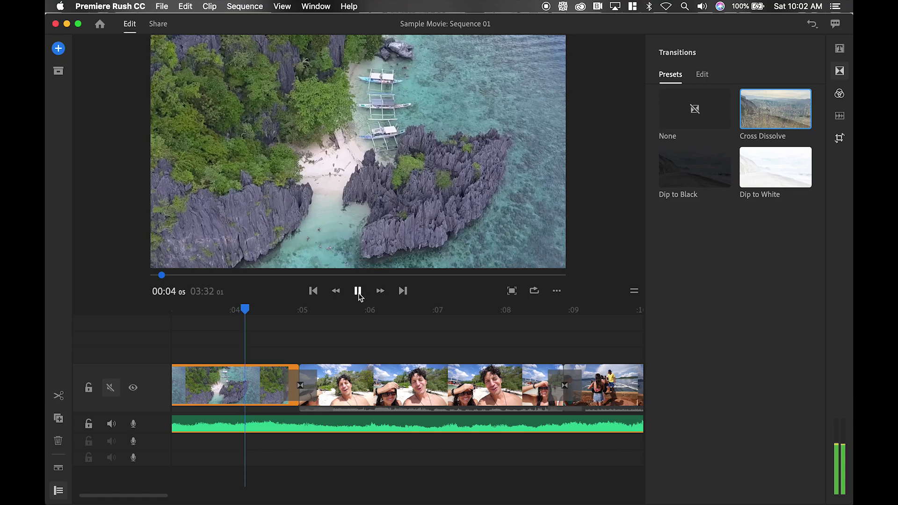
left_click(359, 294)
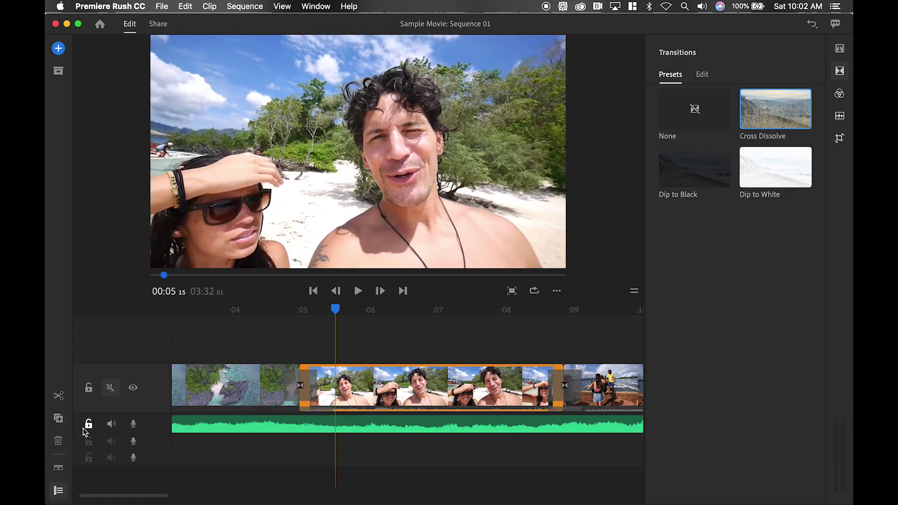
left_click(111, 425)
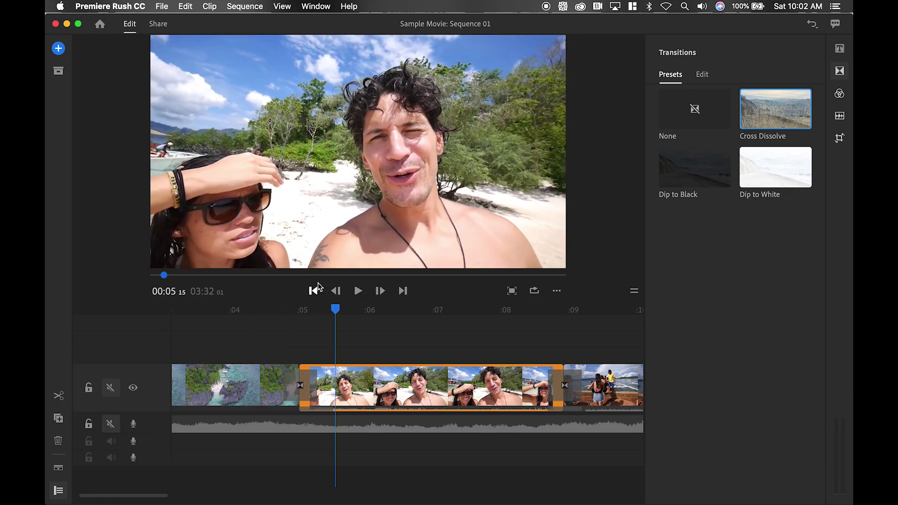
left_click_drag(336, 310, 260, 311)
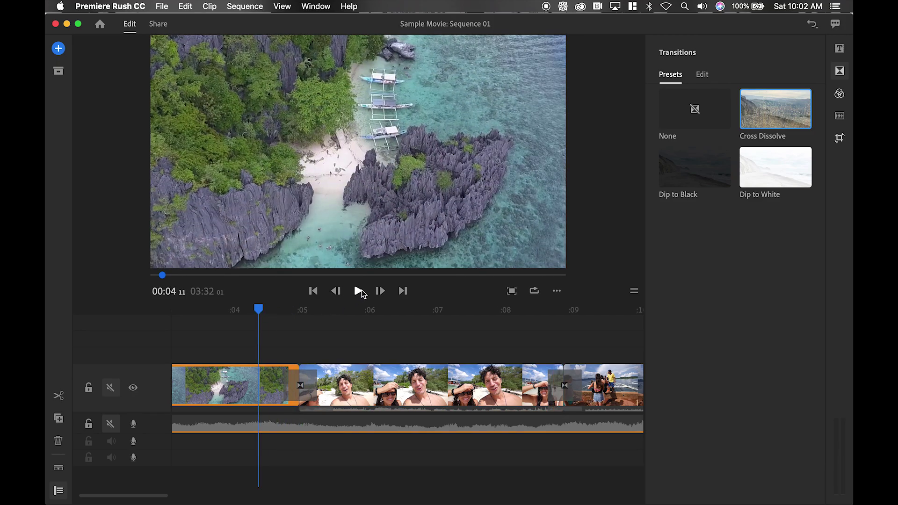
left_click(359, 291)
left_click(359, 291)
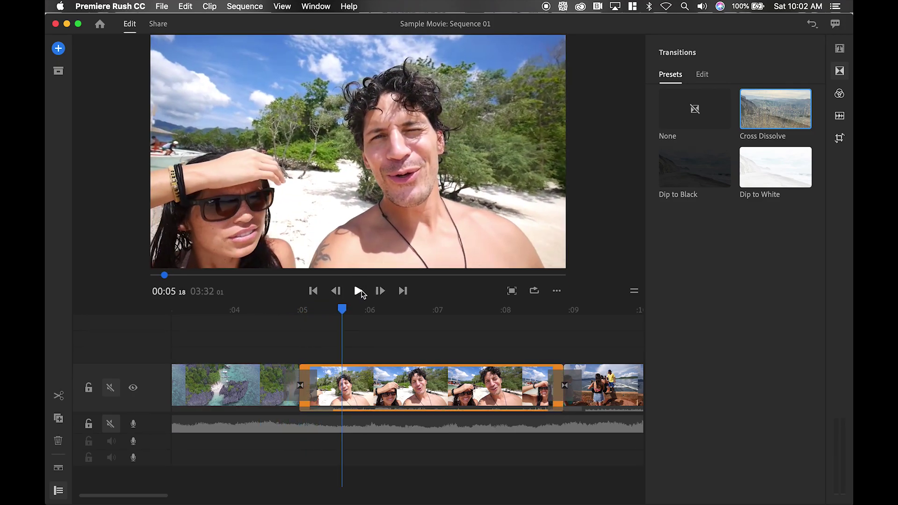
- Try Dip to White, revert to Cross Dissolve, and zoom the timeline out
left_click(796, 168)
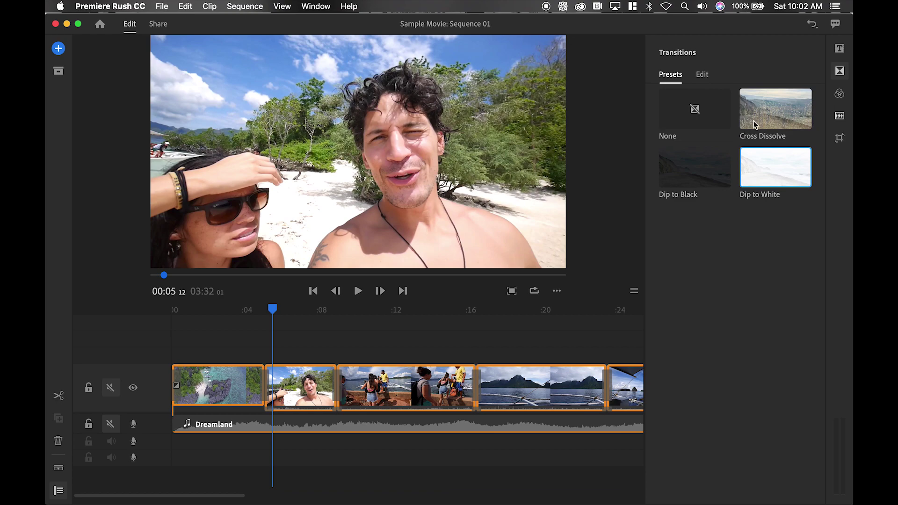
left_click(753, 113)
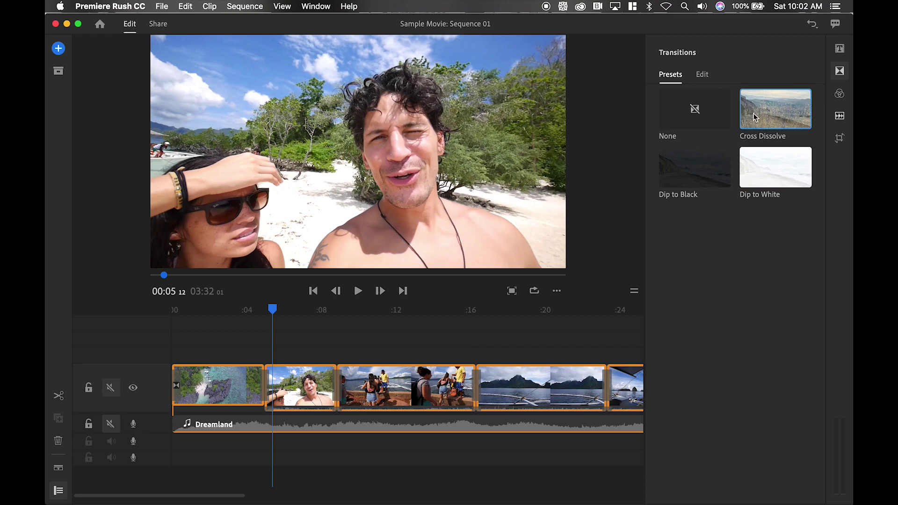
mouse_move(241, 493)
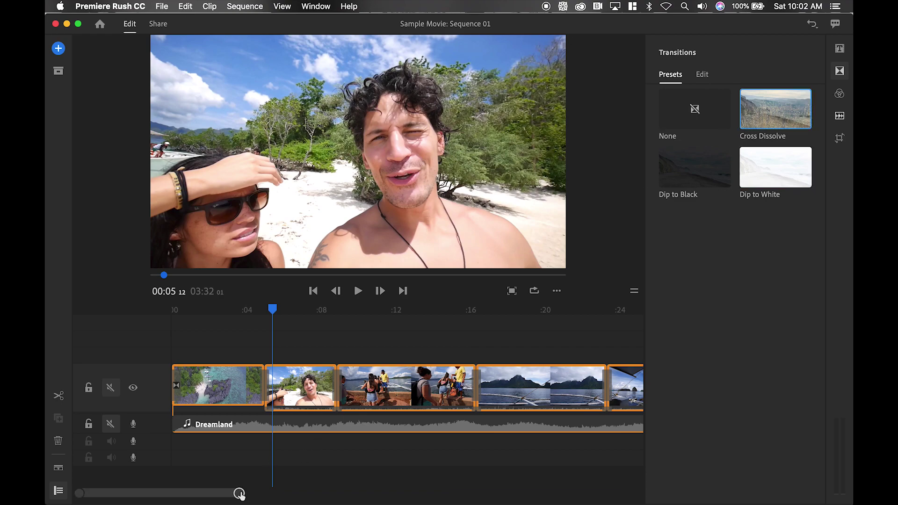
mouse_move(239, 494)
left_mouse_down()
mouse_move(312, 495)
mouse_move(249, 492)
left_mouse_up()
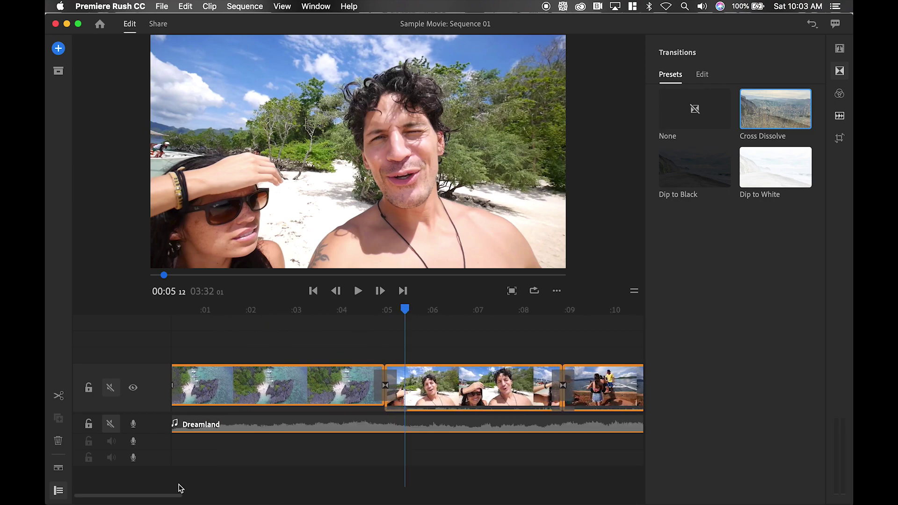
mouse_move(176, 491)
left_click_drag(176, 491, 423, 495)
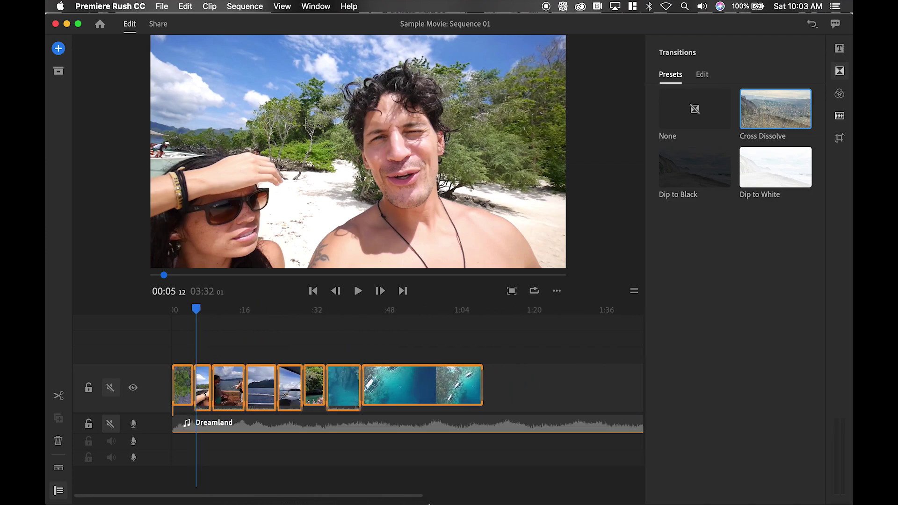
left_click(840, 73)
- Show the built-in Color presets and select the opening Beach Aerial clip
left_click(840, 73)
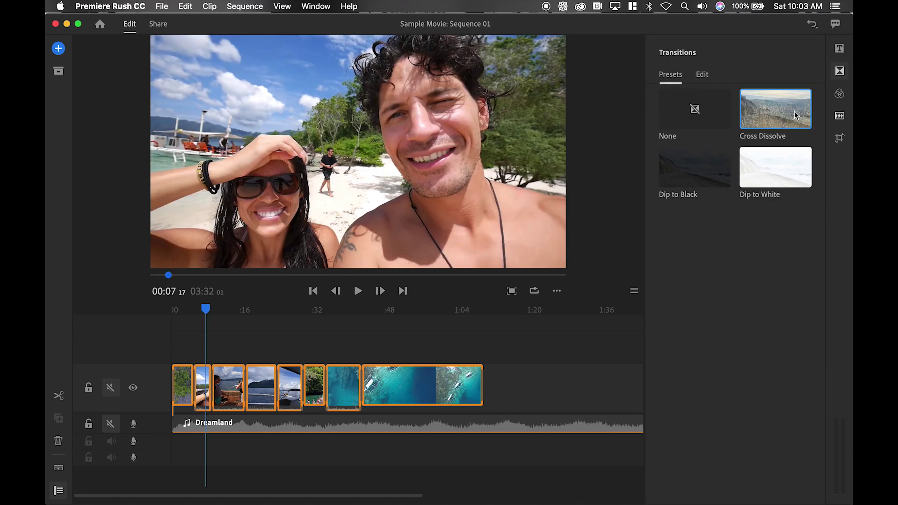
left_click(840, 96)
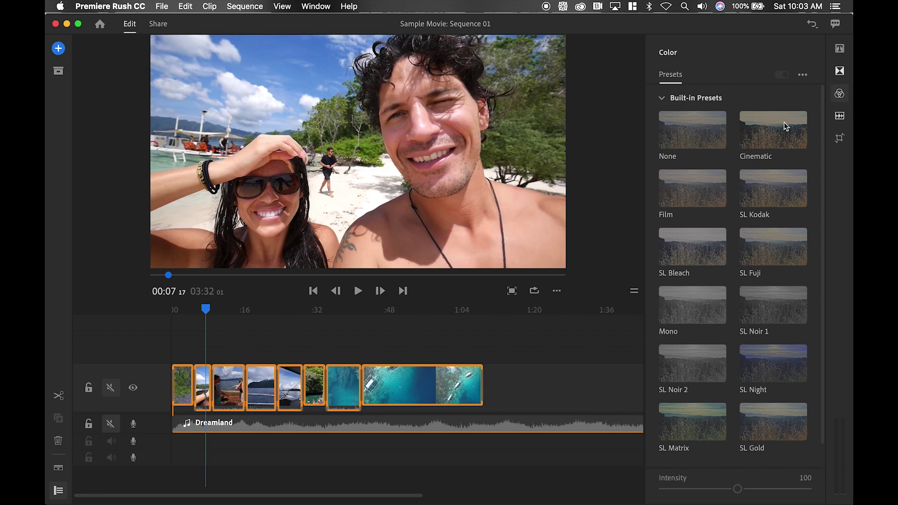
left_click(661, 99)
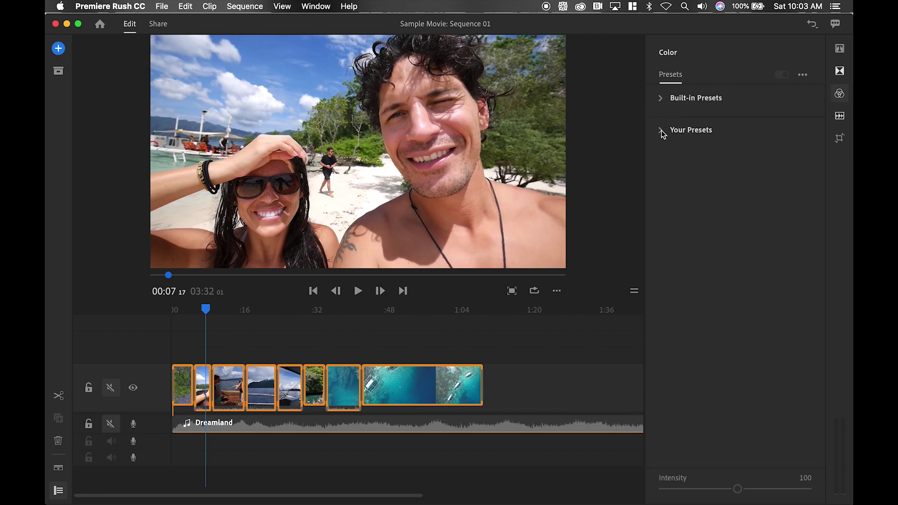
left_click(660, 97)
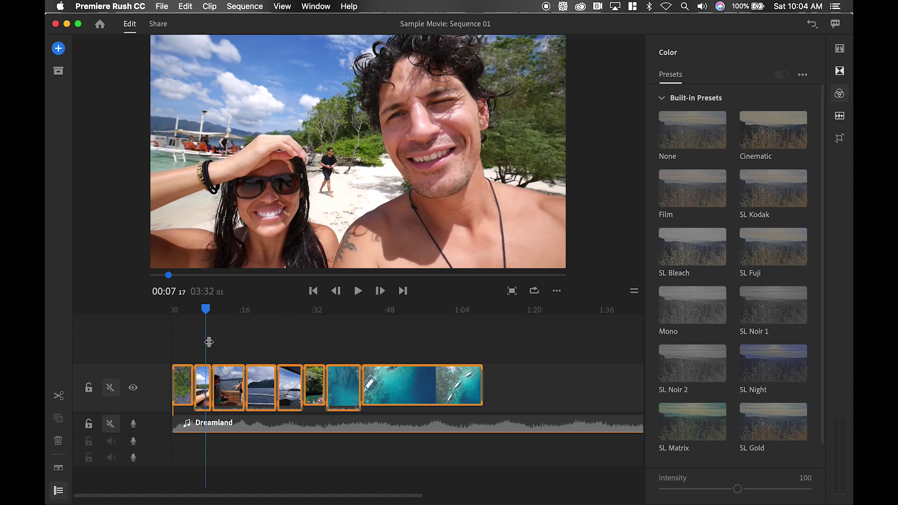
left_click(184, 354)
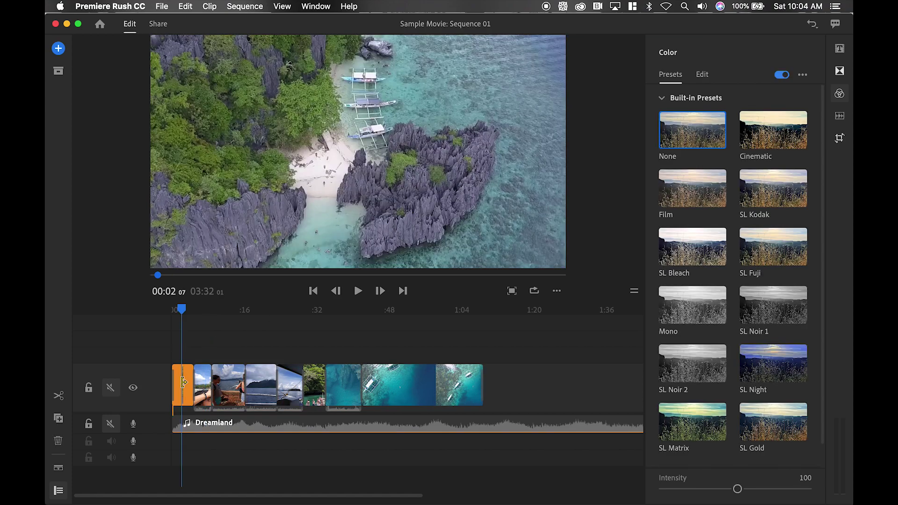
- Compare None, Film, SL Fuji, SL Bleach, Mono and SL Noir 1 on the aerial clip, then keep Cinematic
left_click_drag(416, 495, 380, 496)
left_click(780, 130)
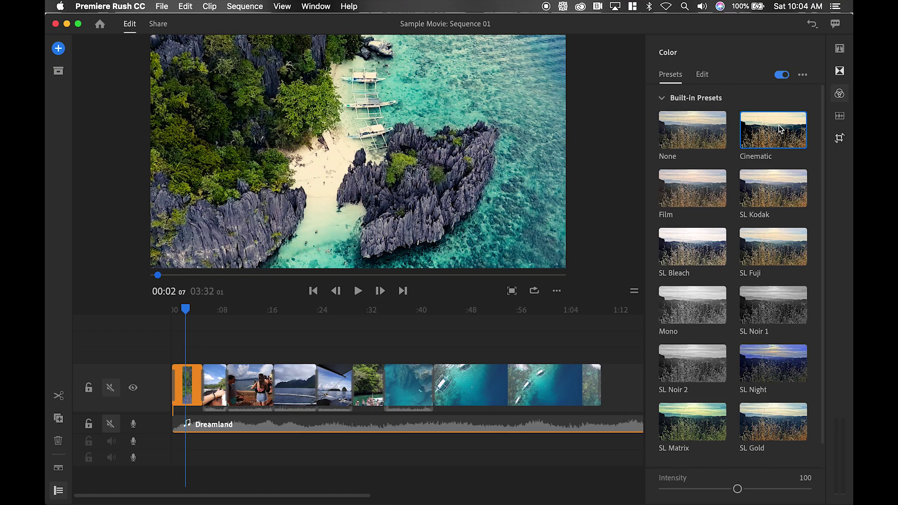
left_click(704, 141)
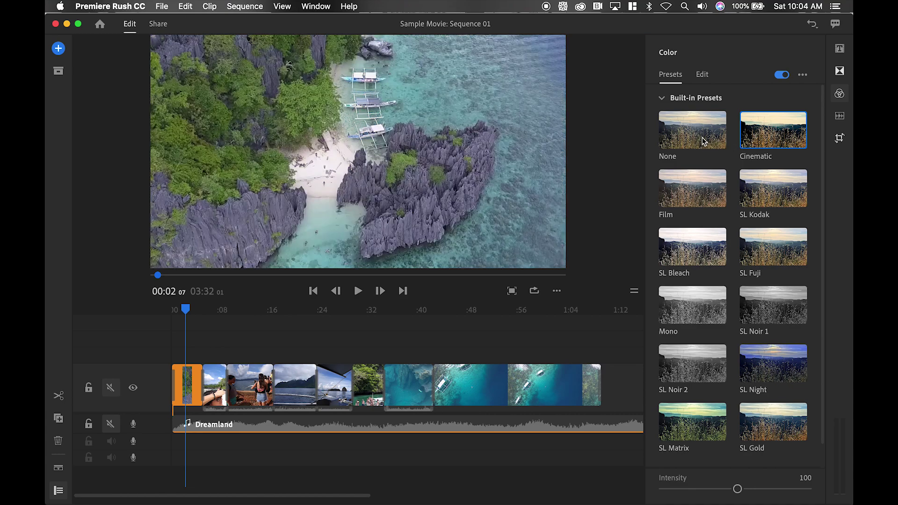
left_click(775, 141)
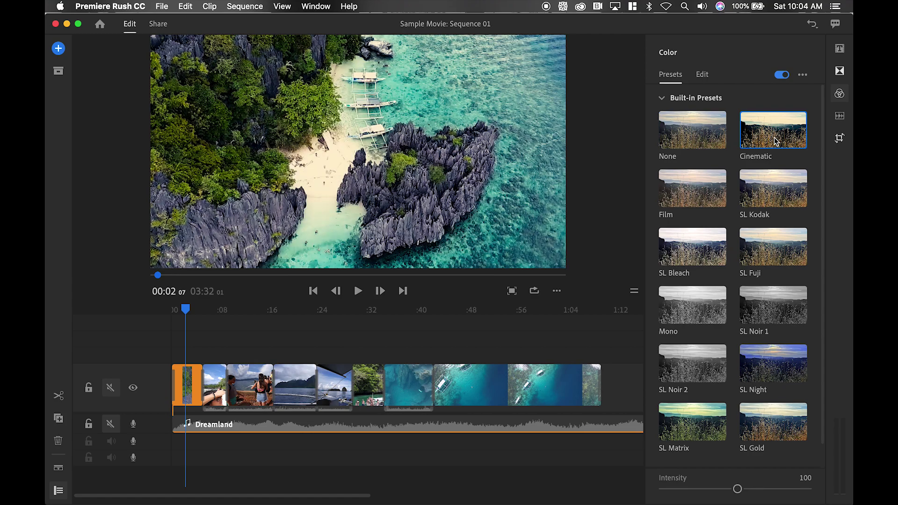
left_click(704, 203)
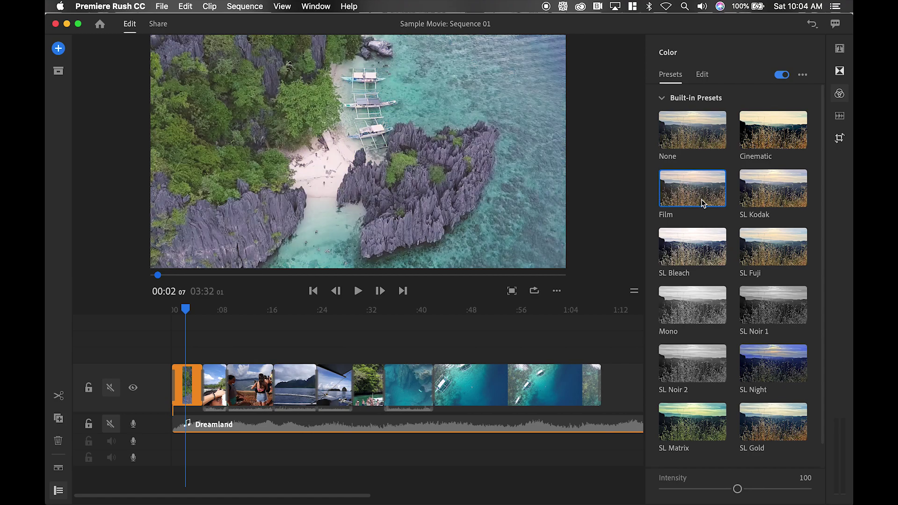
left_click(763, 270)
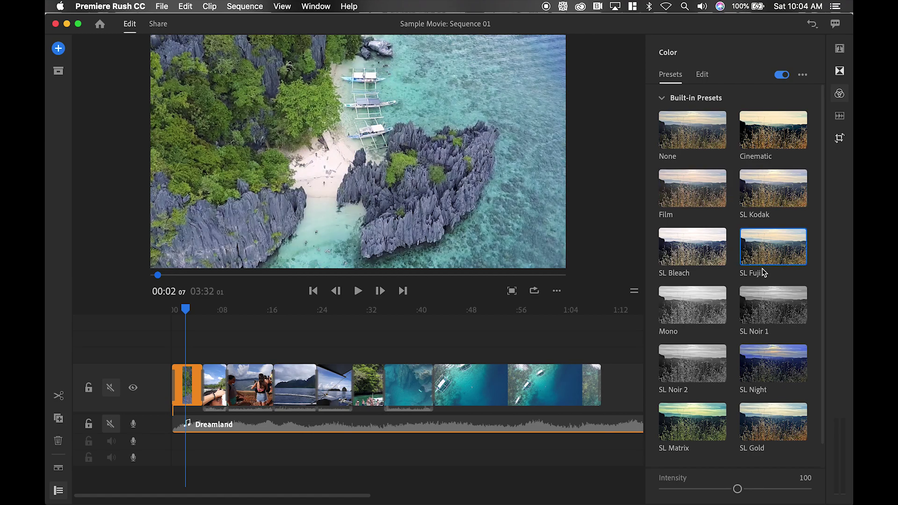
left_click(713, 267)
left_click(700, 302)
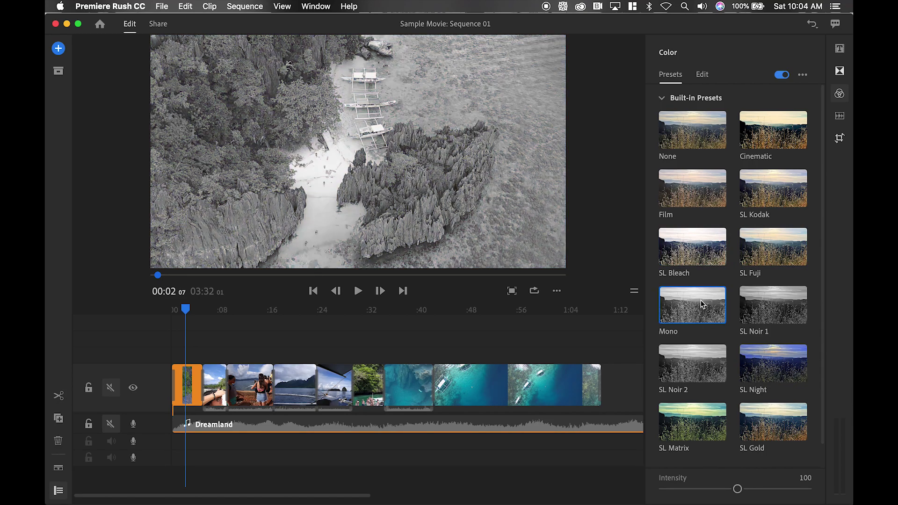
left_click(780, 308)
left_click(786, 136)
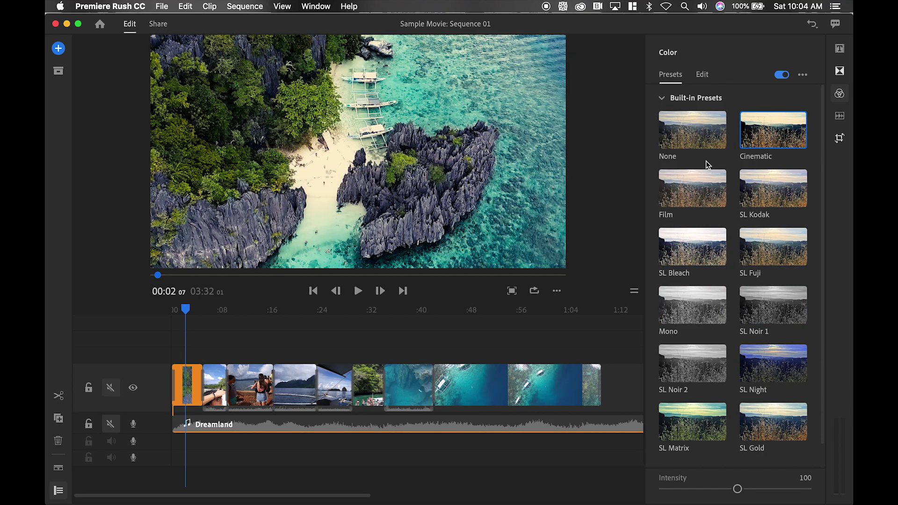
left_click(216, 352)
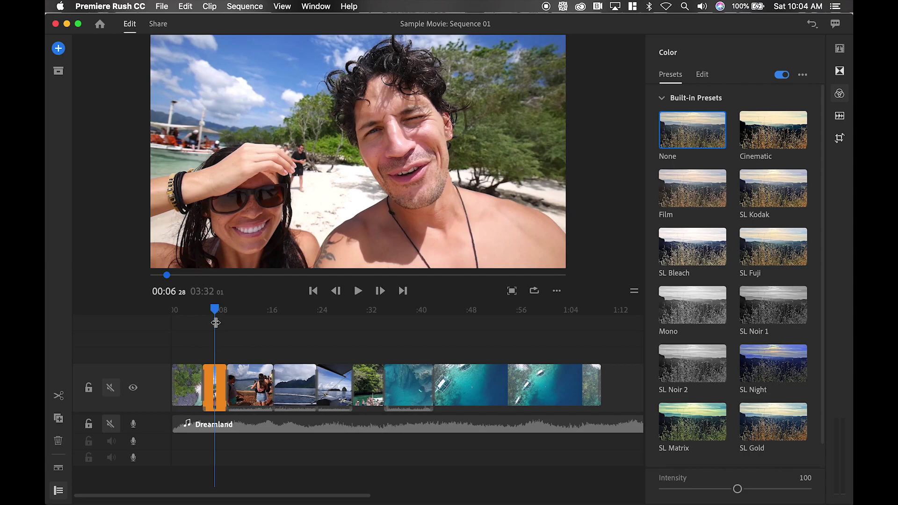
- Apply the Cinematic look to the Beach Selfie clip and the pier clip
left_click(758, 130)
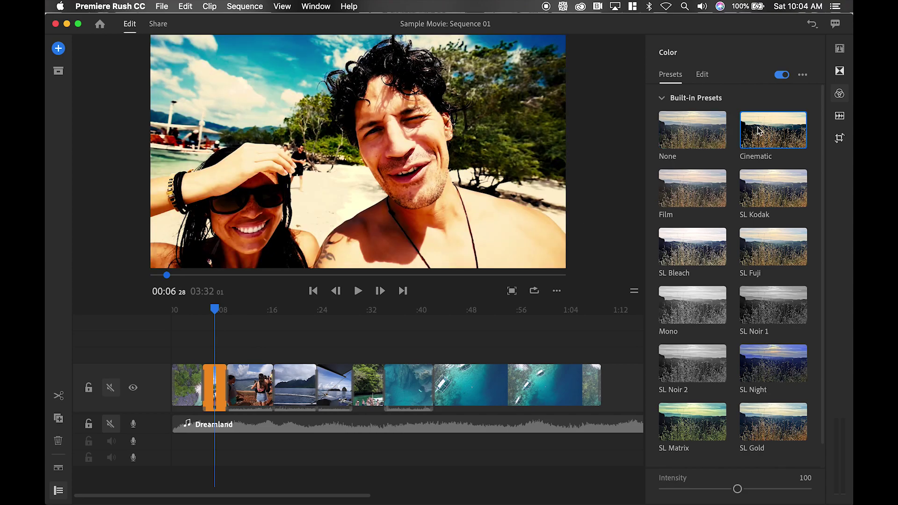
left_click(247, 309)
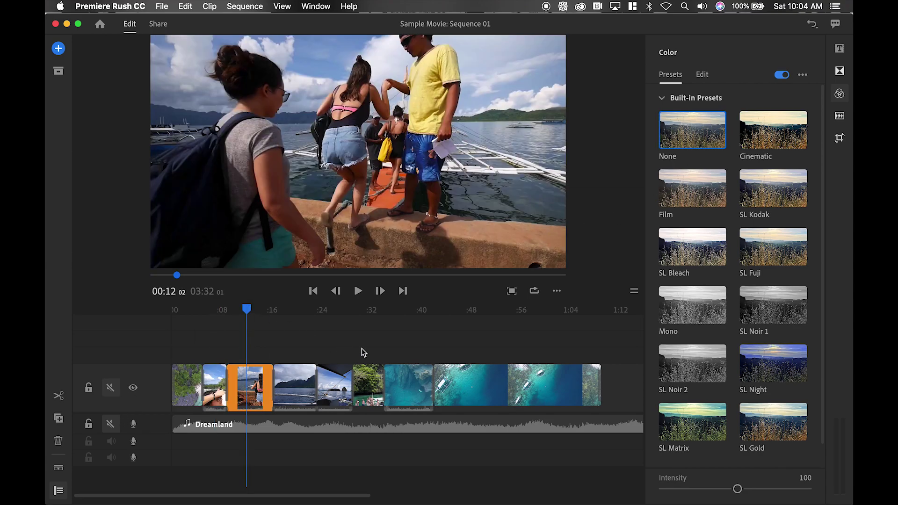
left_click(780, 134)
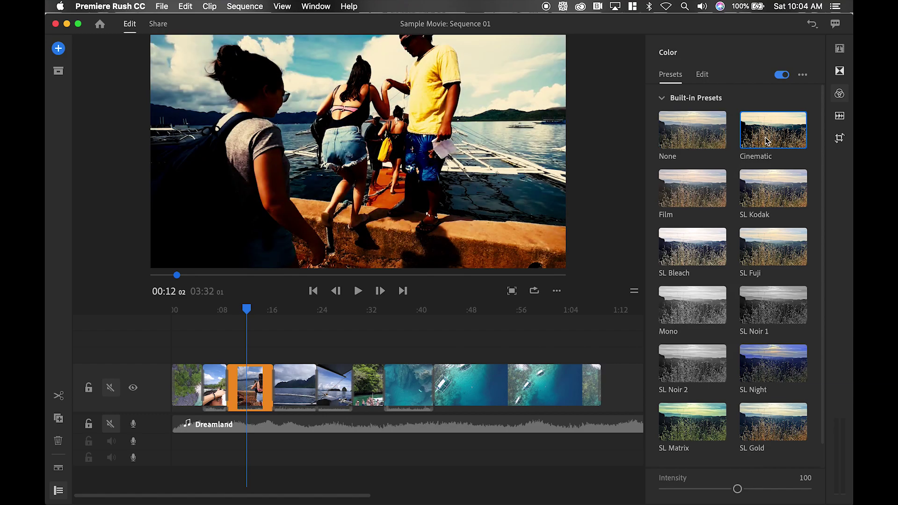
- Play back the graded clips, rewind to the start, and unmute the Dreamland music track
key("space")
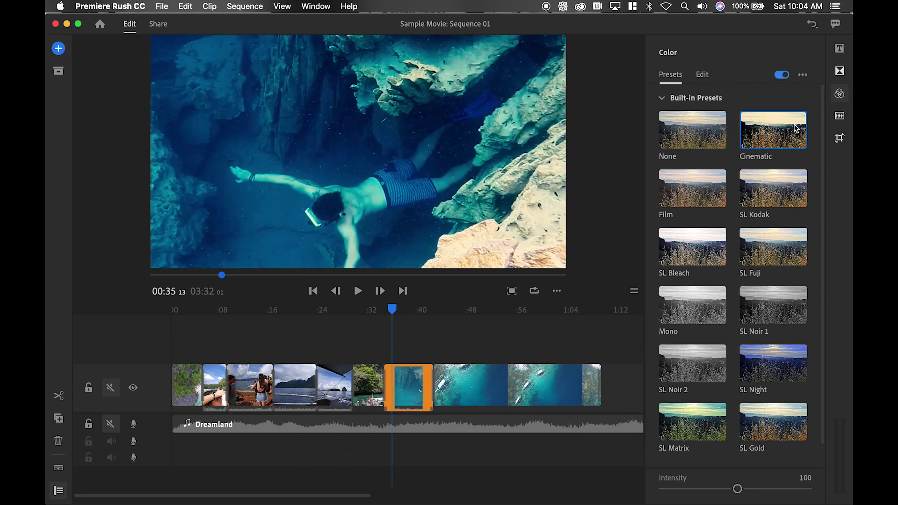
left_click(399, 311)
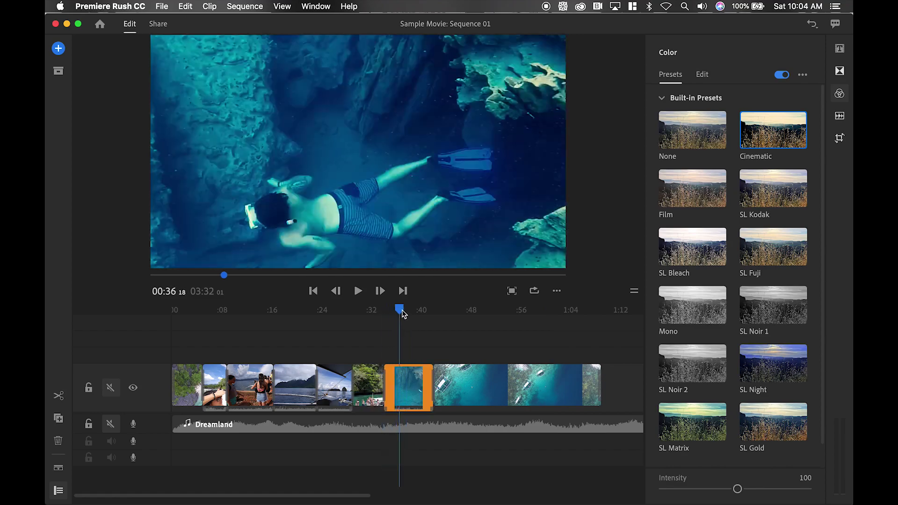
left_click_drag(402, 313, 154, 318)
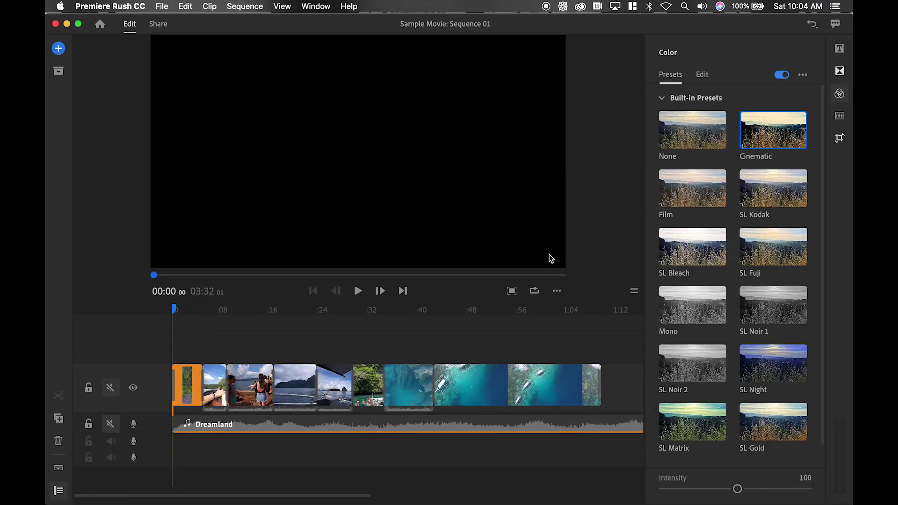
left_click(840, 94)
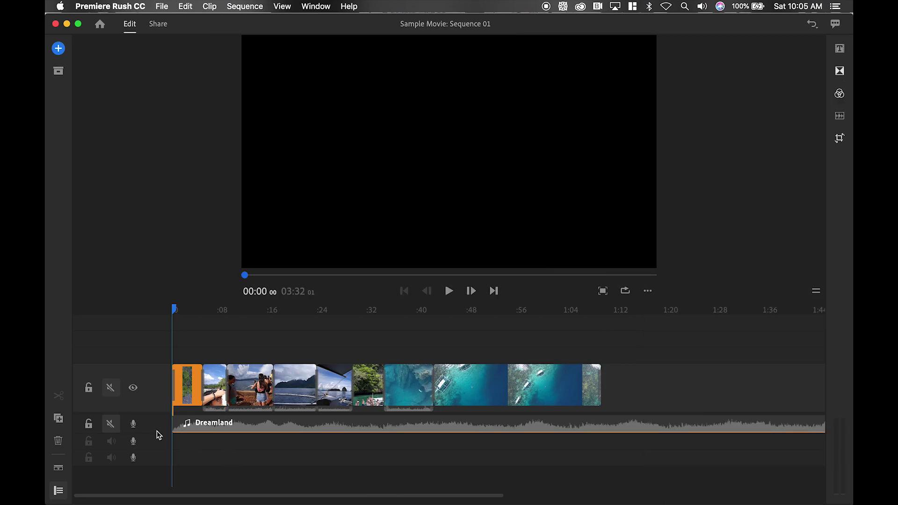
left_click(111, 424)
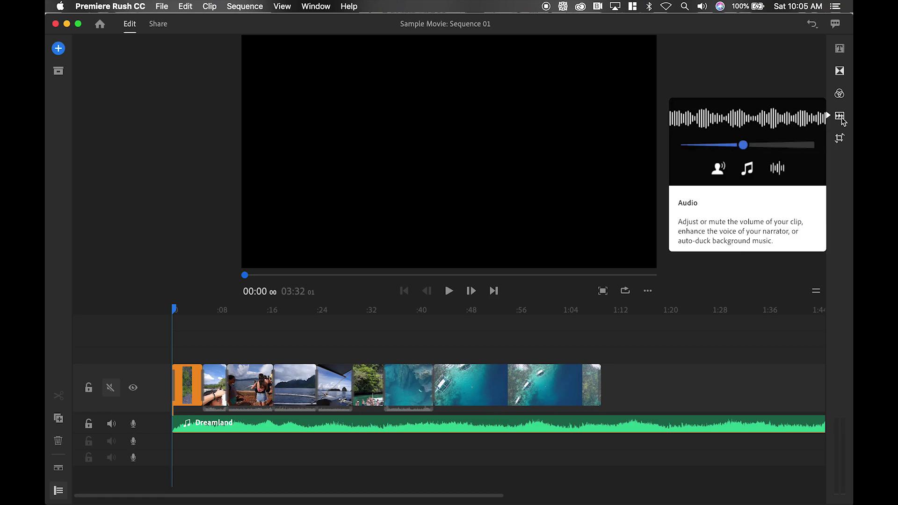
- Set the pier clip's volume to 22 and switch off its Basic audio adjustment
left_click(839, 117)
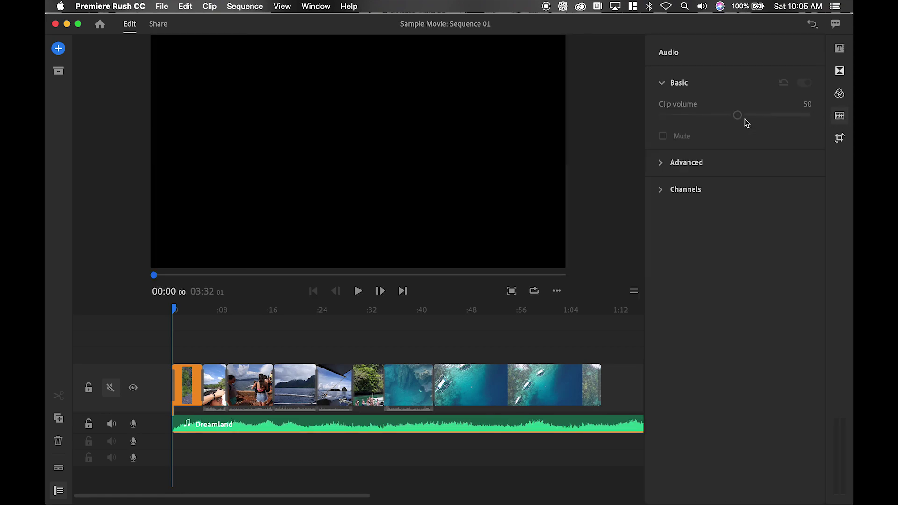
left_click(252, 366)
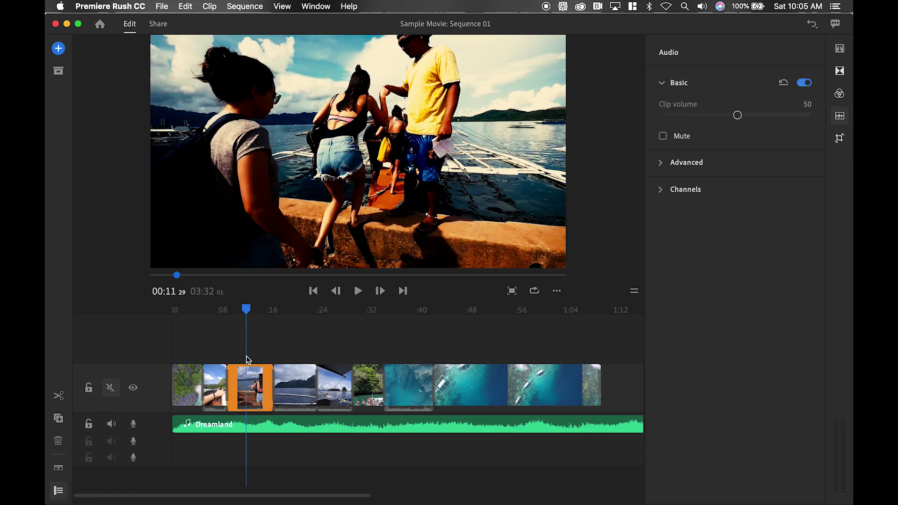
left_click(111, 389)
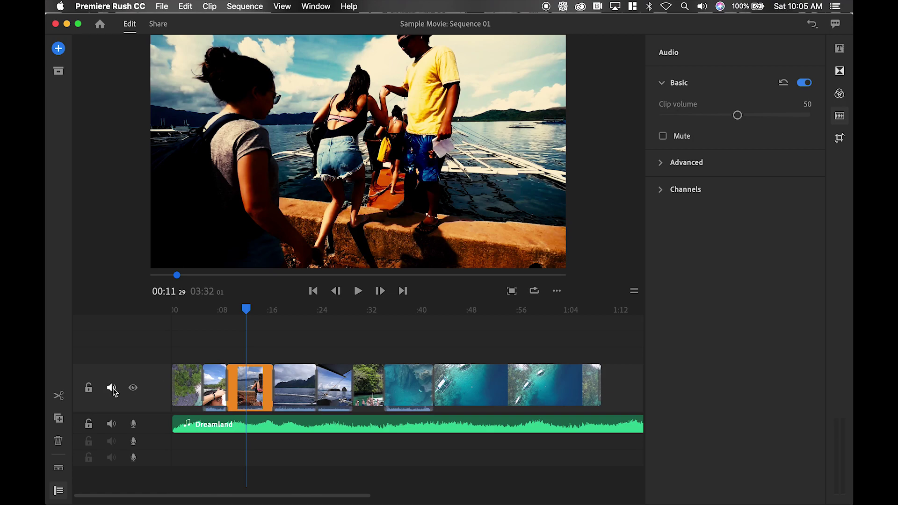
left_click(112, 388)
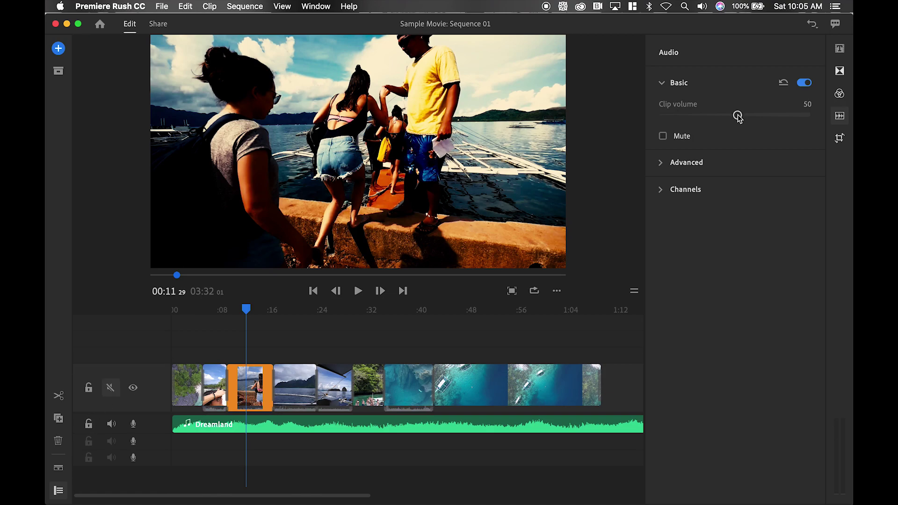
left_click_drag(739, 118, 788, 116)
left_click(803, 82)
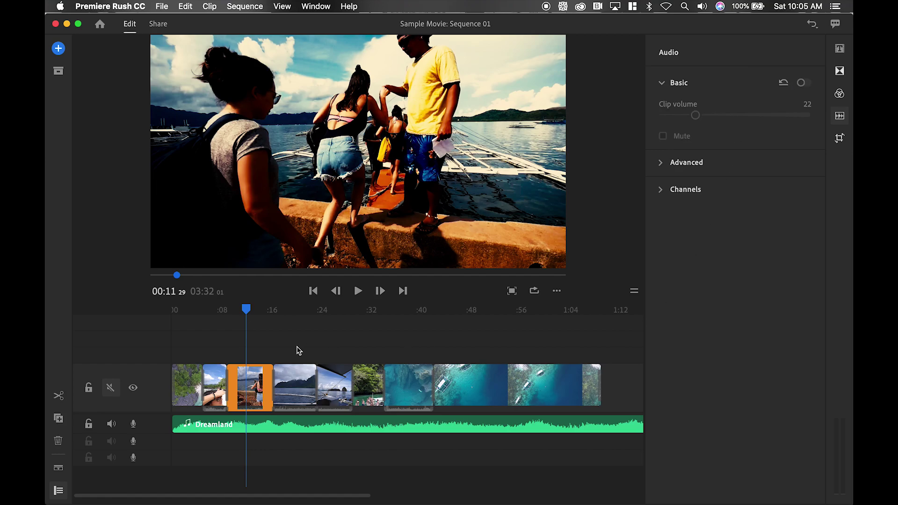
left_click(286, 372)
left_click_drag(194, 312, 158, 304)
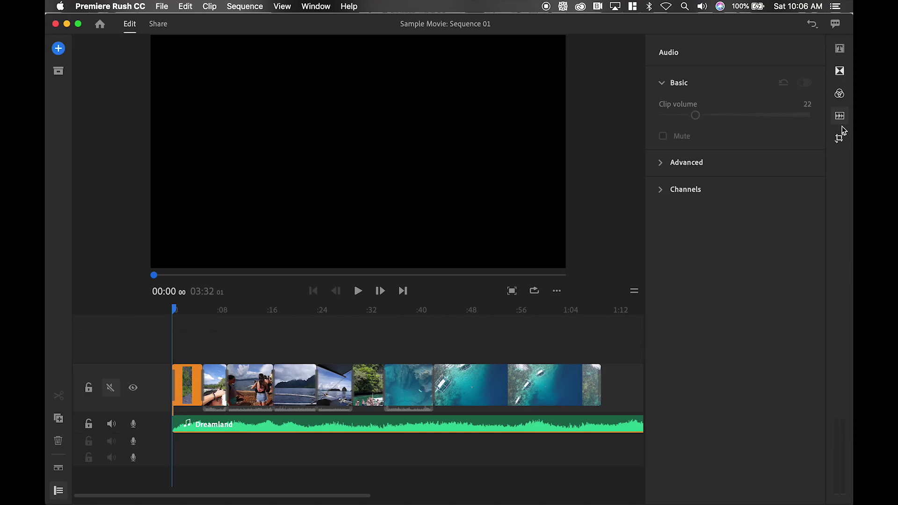
left_click(839, 117)
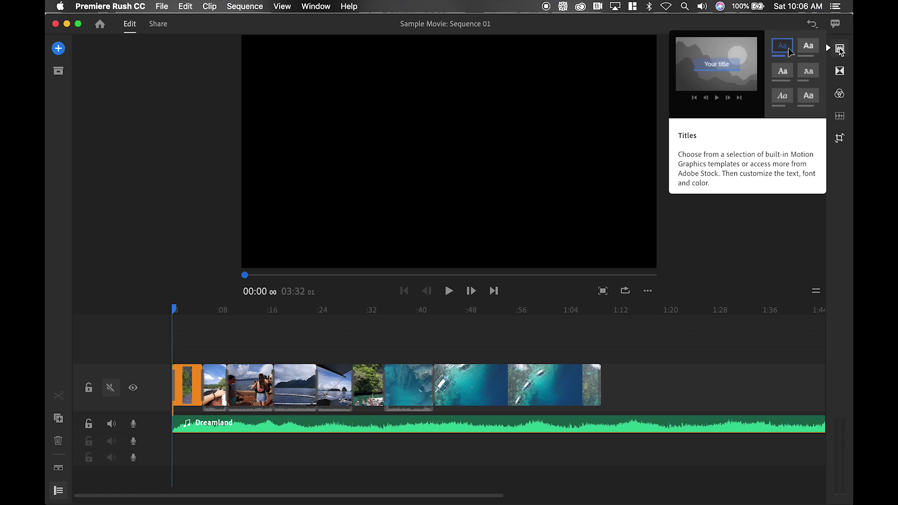
- Place a Basic Default Title at 00:00 over the aerial shot and trim it to about two seconds
left_click(177, 312)
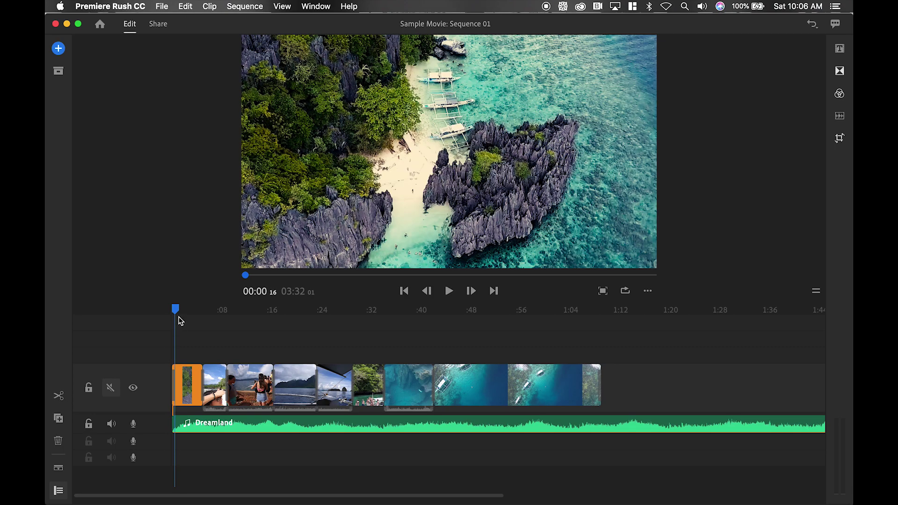
left_click_drag(177, 309, 160, 308)
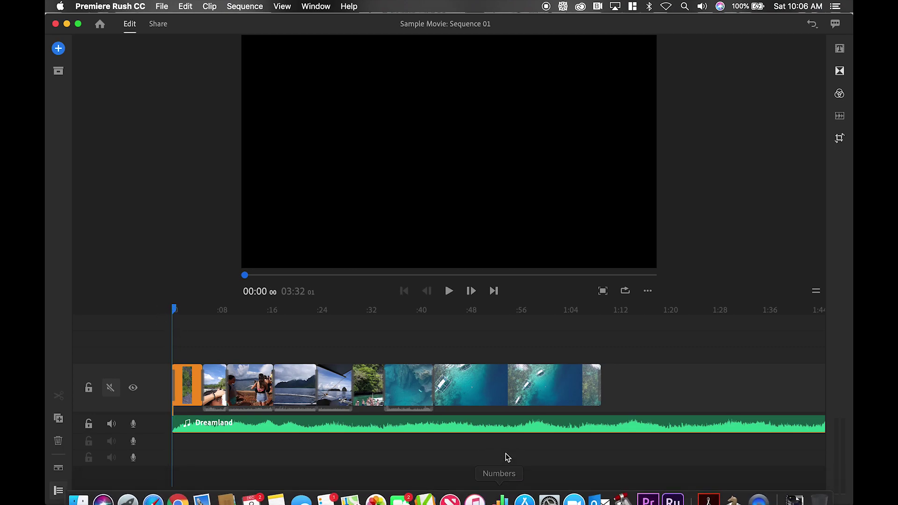
left_click_drag(498, 492, 327, 491)
left_click(839, 52)
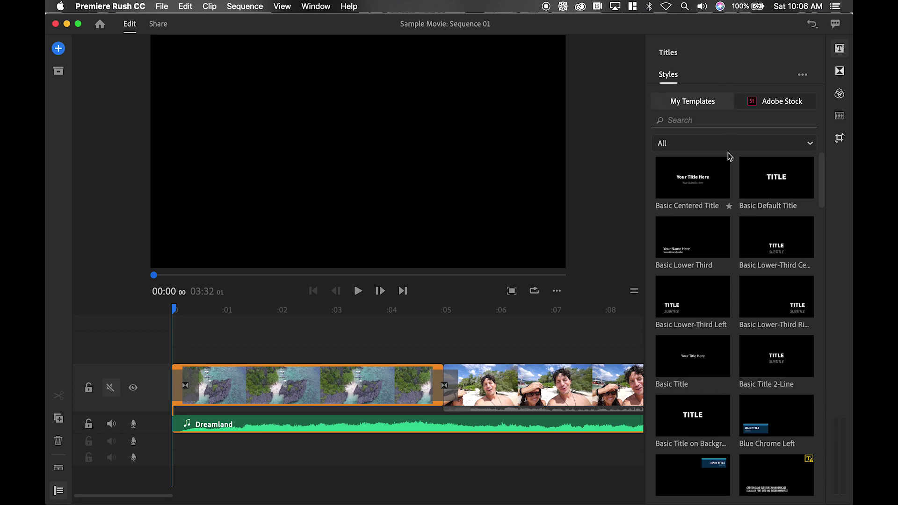
scroll(727, 155, "down", 5)
scroll(728, 156, "up", 5)
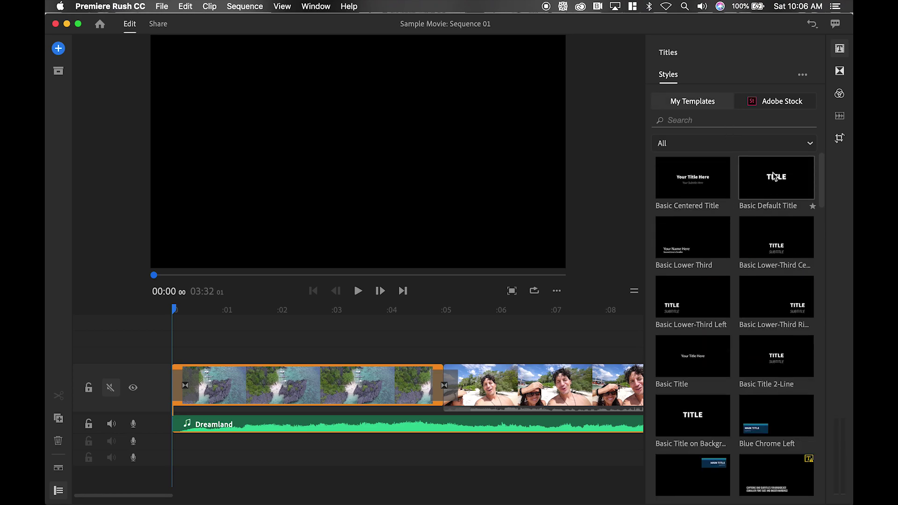
left_click_drag(776, 181, 155, 356)
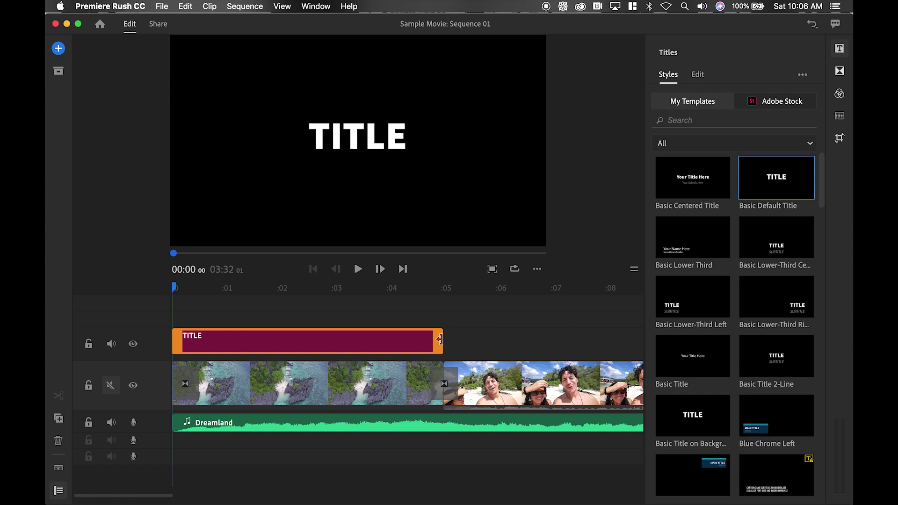
left_click_drag(439, 339, 214, 336)
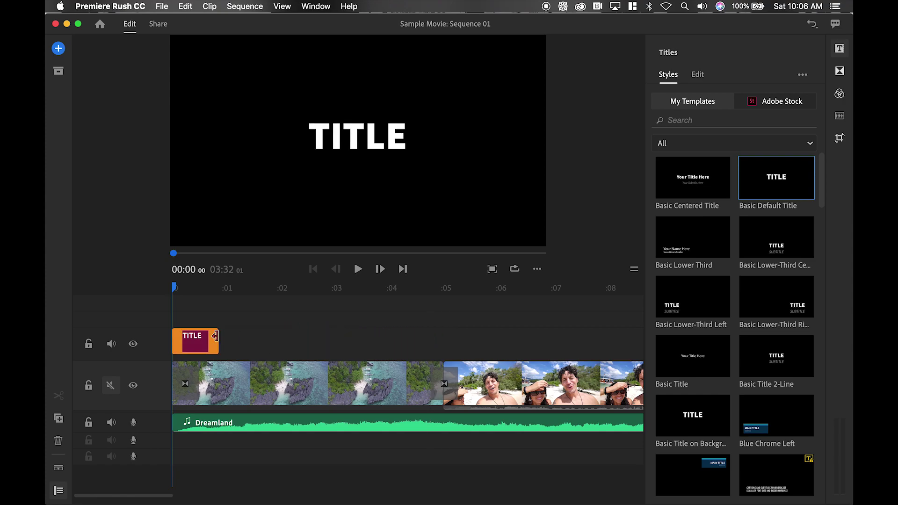
mouse_move(175, 288)
left_mouse_down()
mouse_move(217, 290)
mouse_move(174, 289)
left_mouse_up()
left_click(343, 157)
- Replace the placeholder title text with THE BEACH
double_click(345, 133)
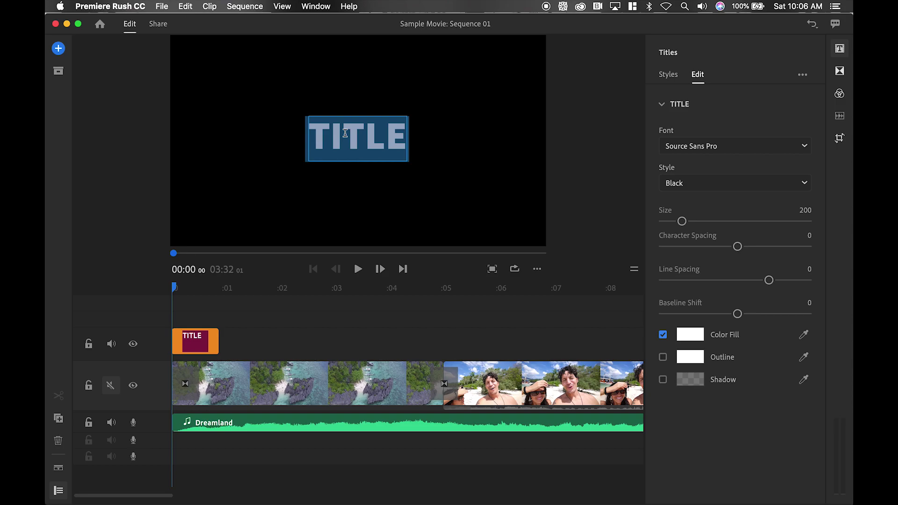
type("THE BEACH")
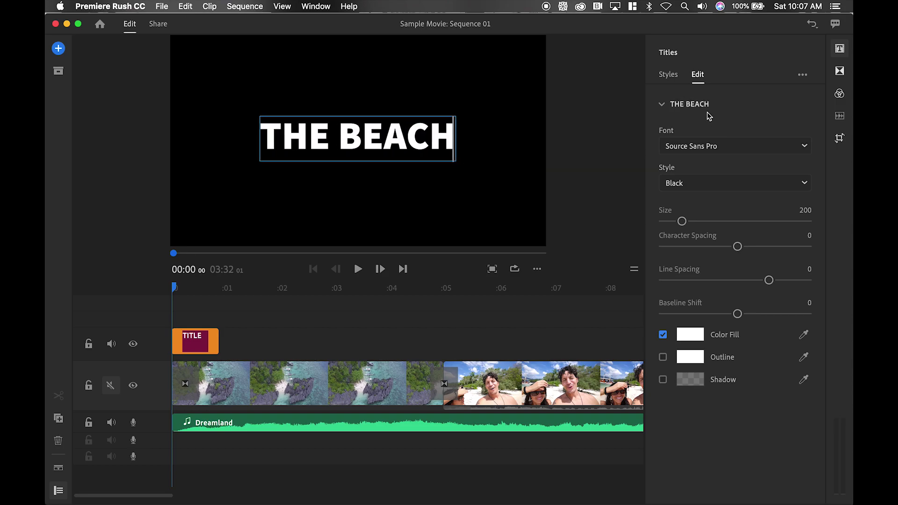
left_click(686, 105)
left_click(669, 109)
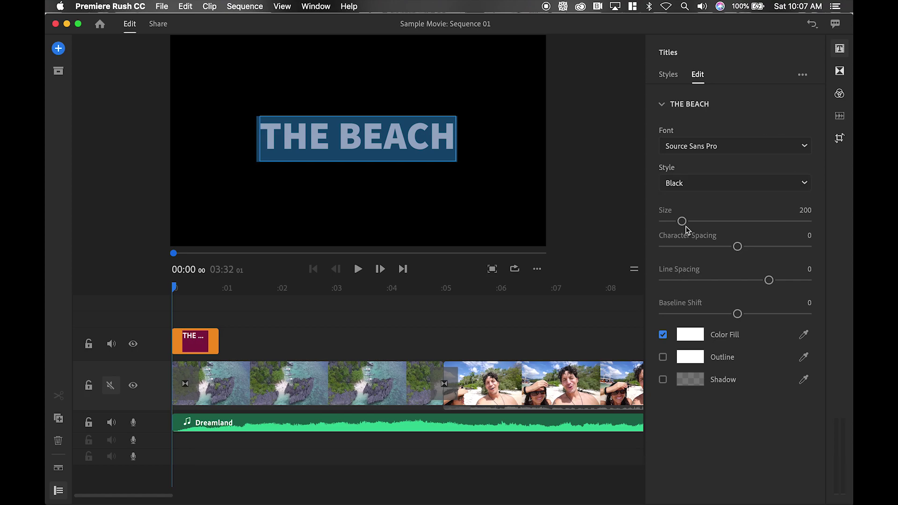
- Set THE BEACH to size 228, character spacing 54 and baseline shift -36, then preview it
mouse_move(682, 221)
left_mouse_down()
mouse_move(697, 222)
mouse_move(684, 223)
left_mouse_up()
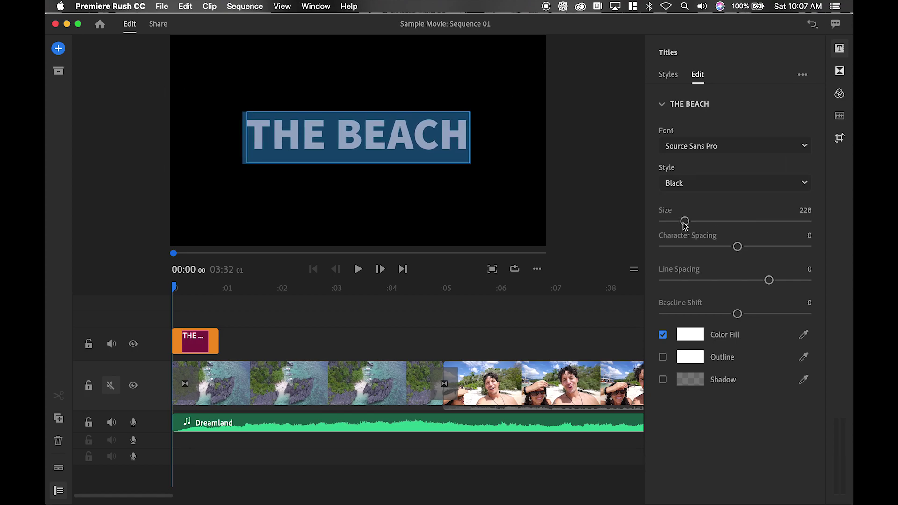
left_click_drag(736, 247, 757, 247)
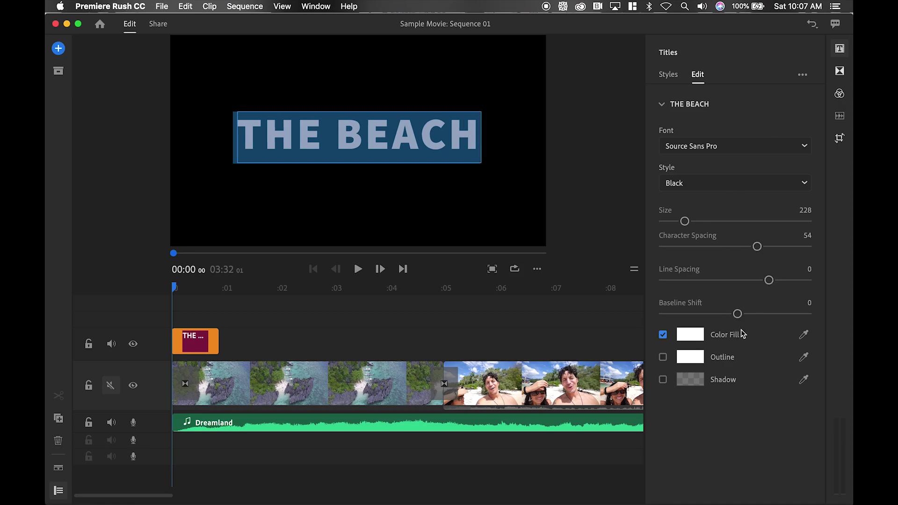
mouse_move(738, 318)
left_mouse_down()
mouse_move(756, 314)
mouse_move(723, 316)
left_mouse_up()
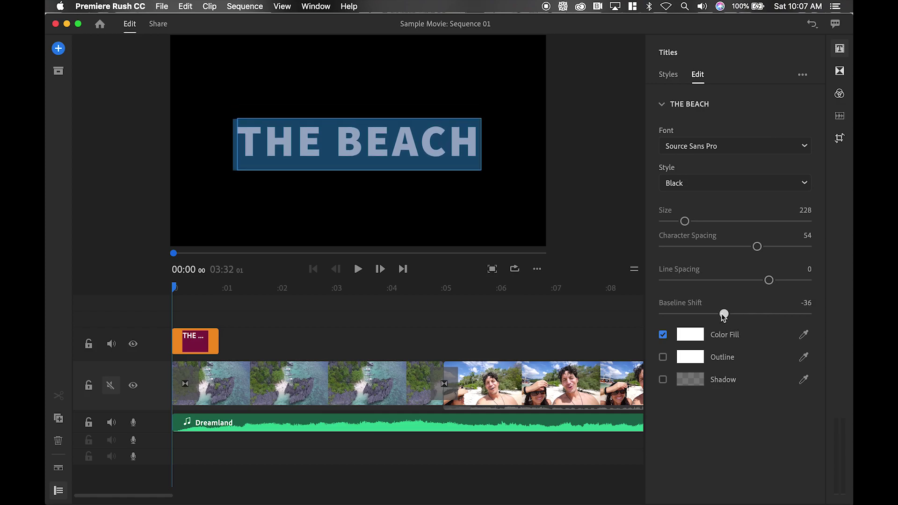
left_click(121, 291)
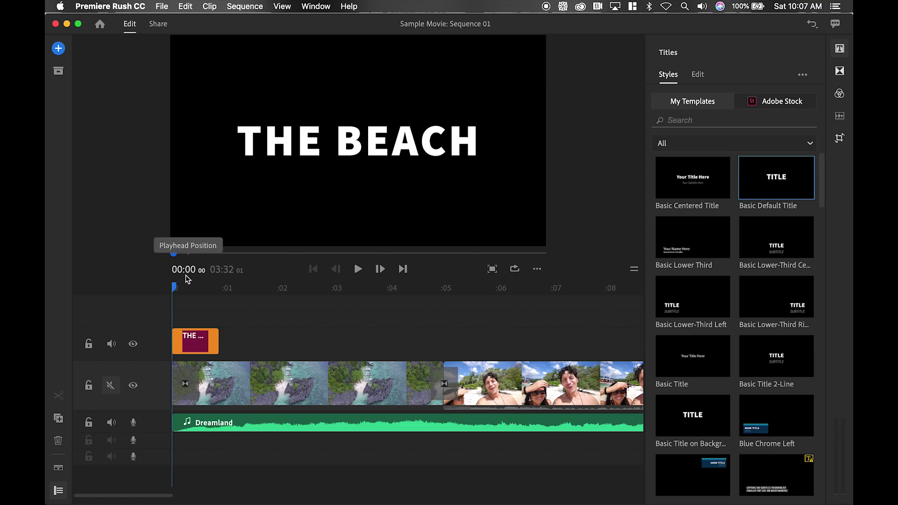
key("space")
key("space")
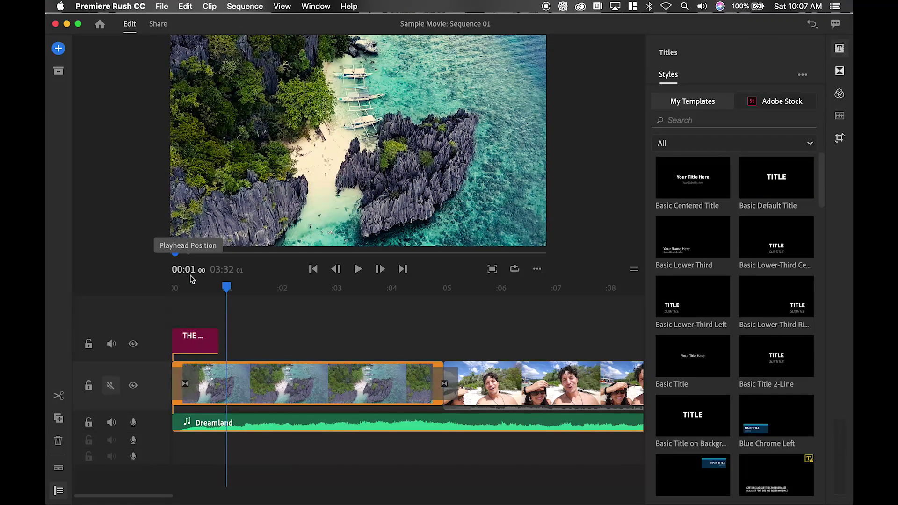
- Add a Cross Dissolve to the end of the title clip and preview the fade
left_click_drag(229, 288, 153, 286)
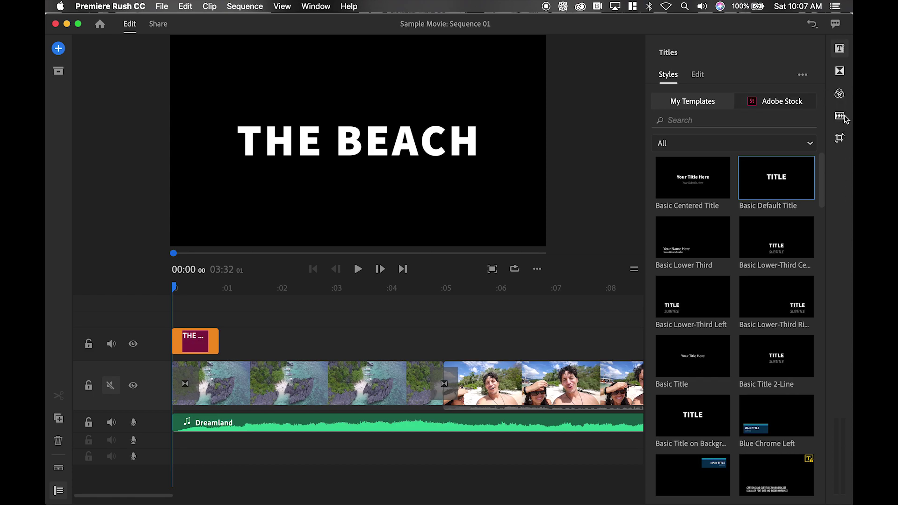
left_click(840, 71)
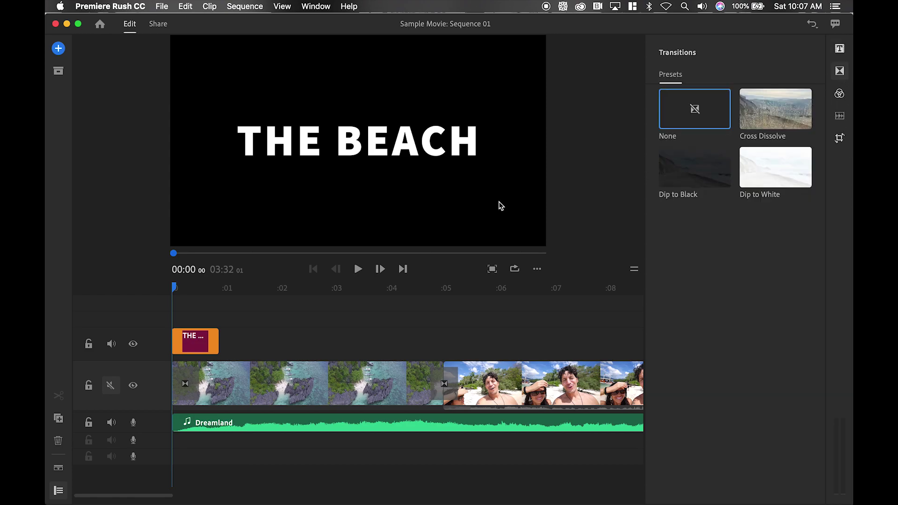
left_click_drag(769, 119, 211, 348)
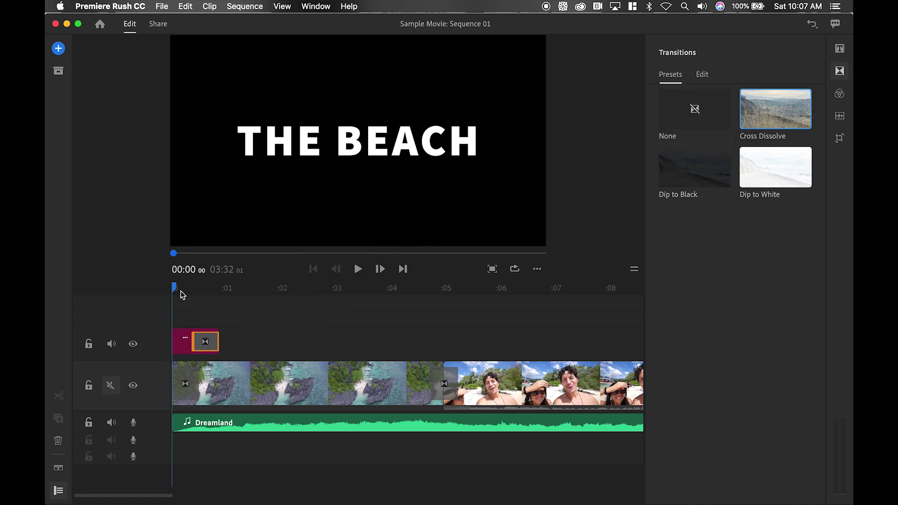
key("space")
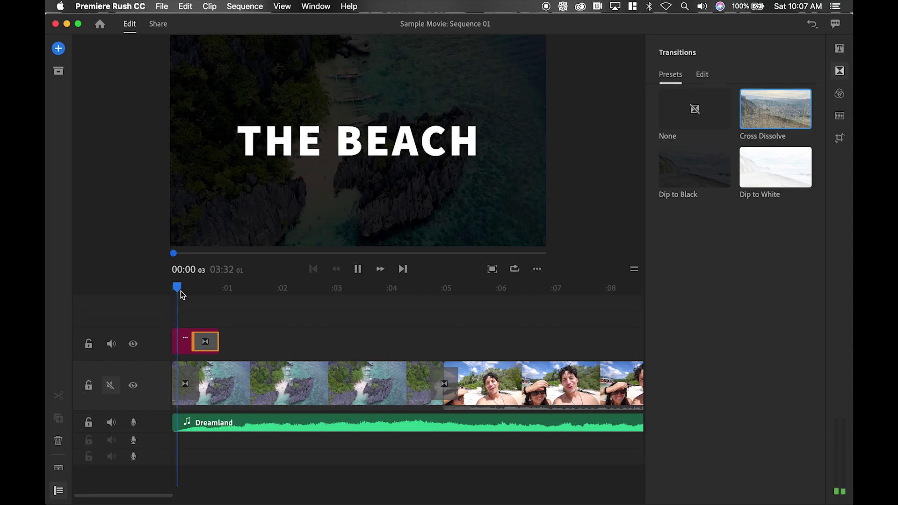
key("space")
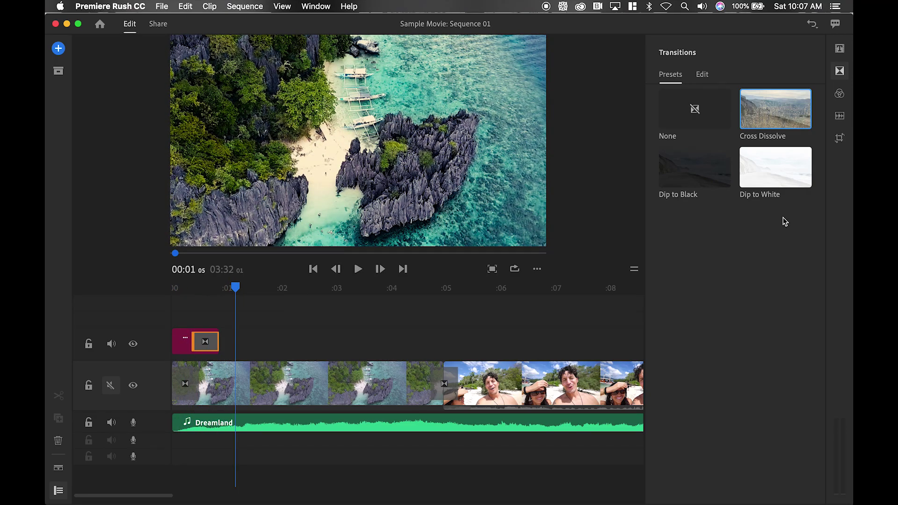
- Add a second Cross Dissolve at the title clip's start and replay the opening
left_click_drag(752, 134, 192, 347)
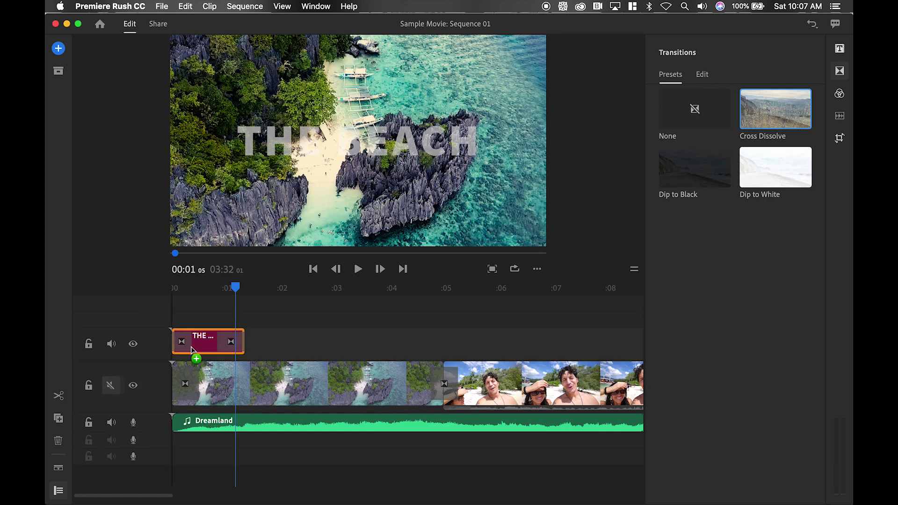
left_click_drag(237, 287, 125, 292)
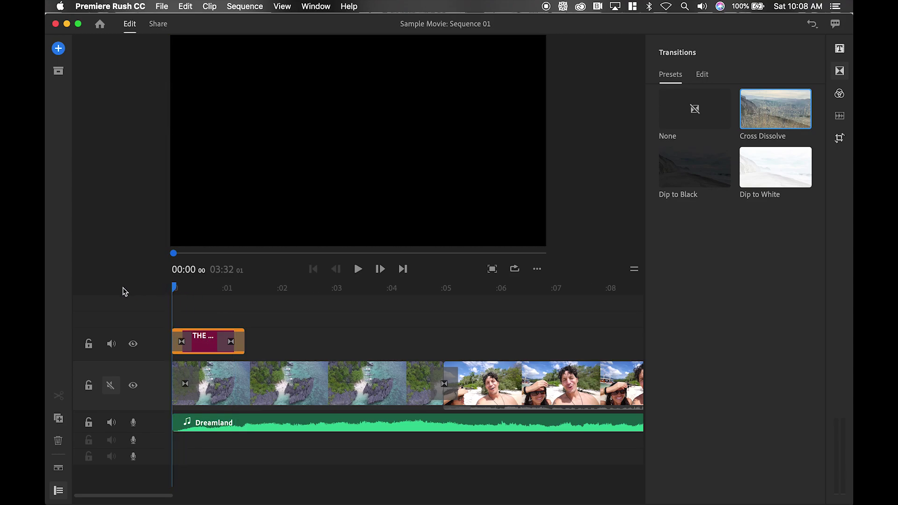
key("space")
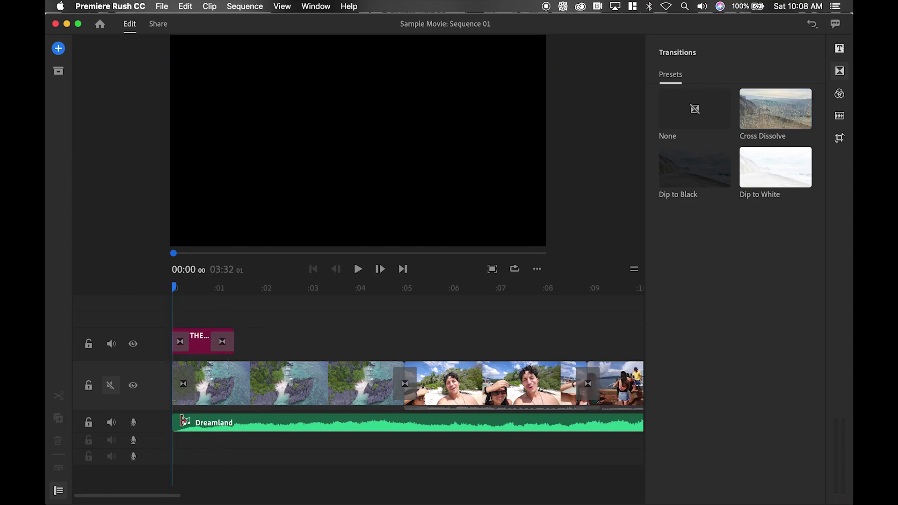
left_click_drag(178, 494, 338, 495)
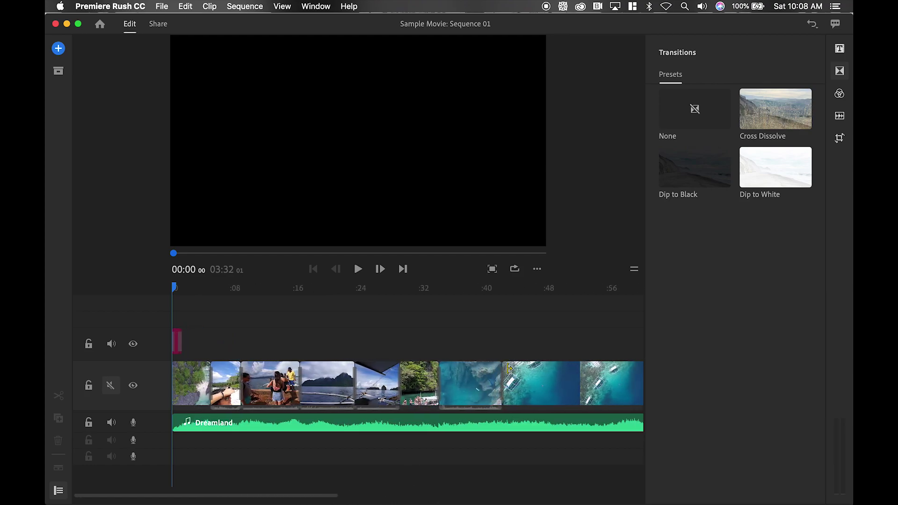
- Try a Basic Lower-Third Left title at 00:26, delete it, and move to about 01:05
left_click(835, 52)
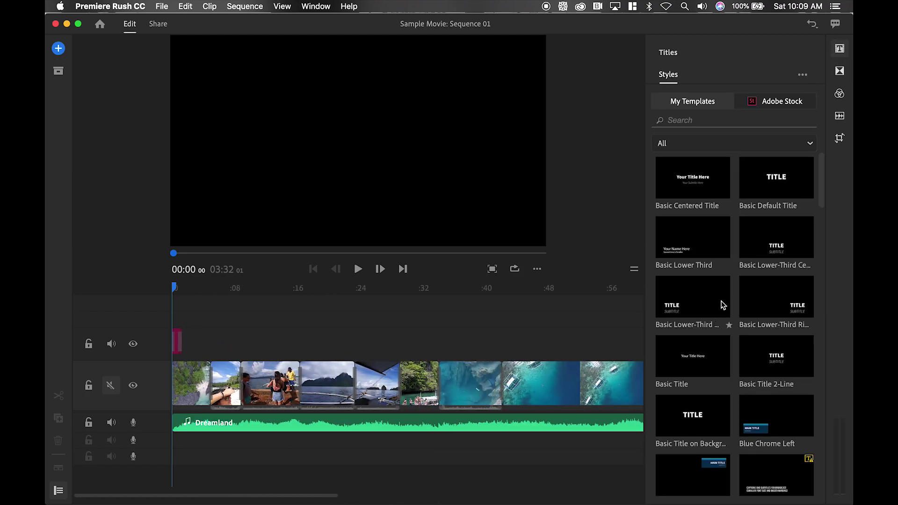
scroll(722, 308, "down", 4)
scroll(722, 308, "up", 4)
left_click_drag(701, 306, 365, 350)
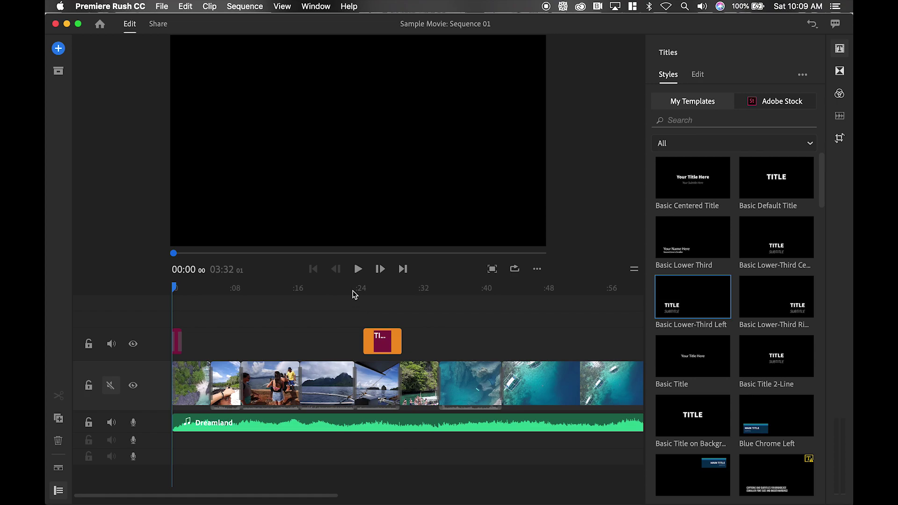
left_click_drag(354, 294, 383, 340)
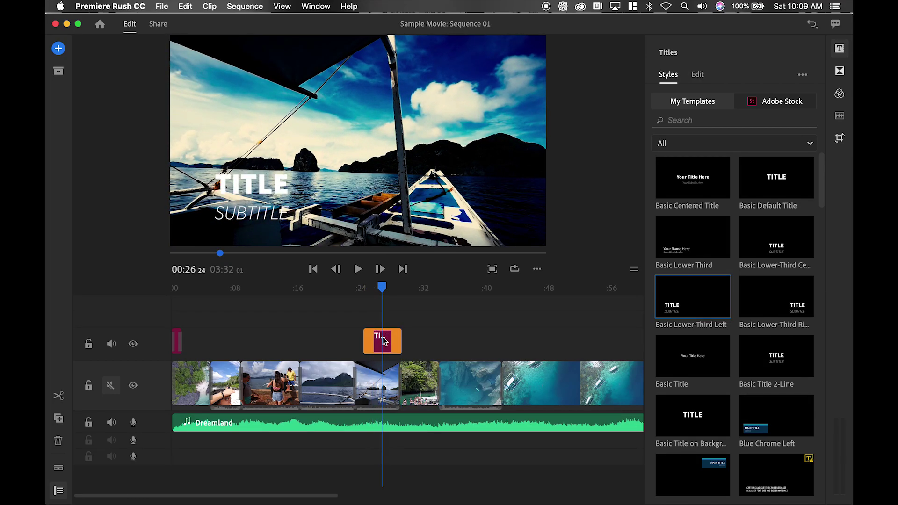
key("Delete")
left_click_drag(332, 493, 463, 498)
mouse_move(427, 288)
left_mouse_down()
mouse_move(448, 297)
mouse_move(432, 291)
left_mouse_up()
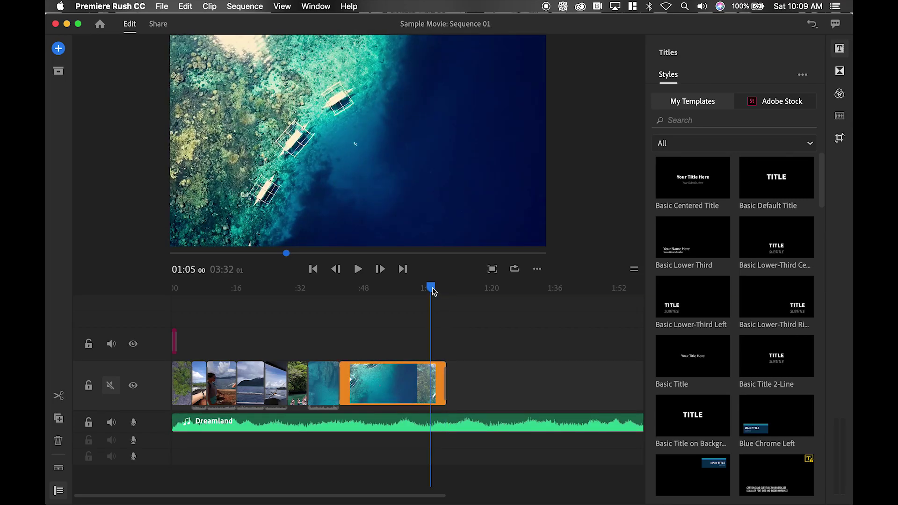
- Place a Basic Lower Third title above the reef clip near 01:05, extending its start earlier
scroll(678, 309, "down", 6)
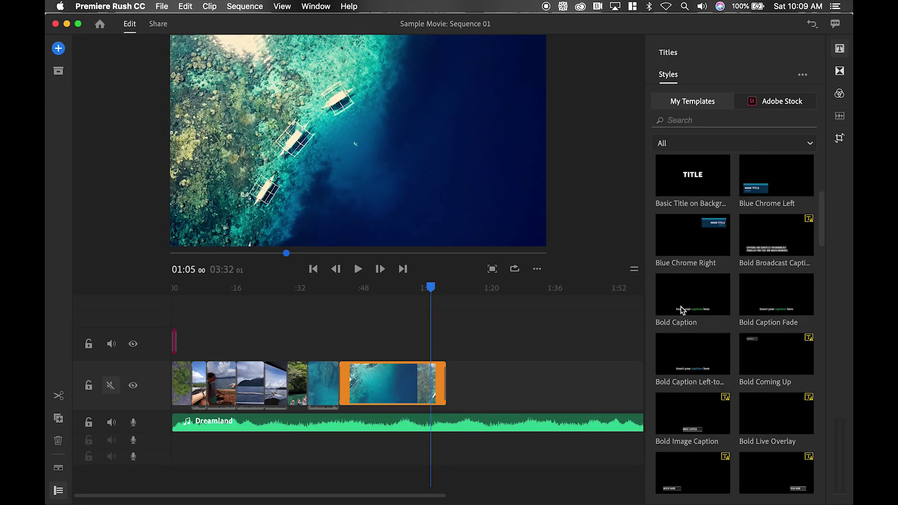
scroll(681, 310, "up", 6)
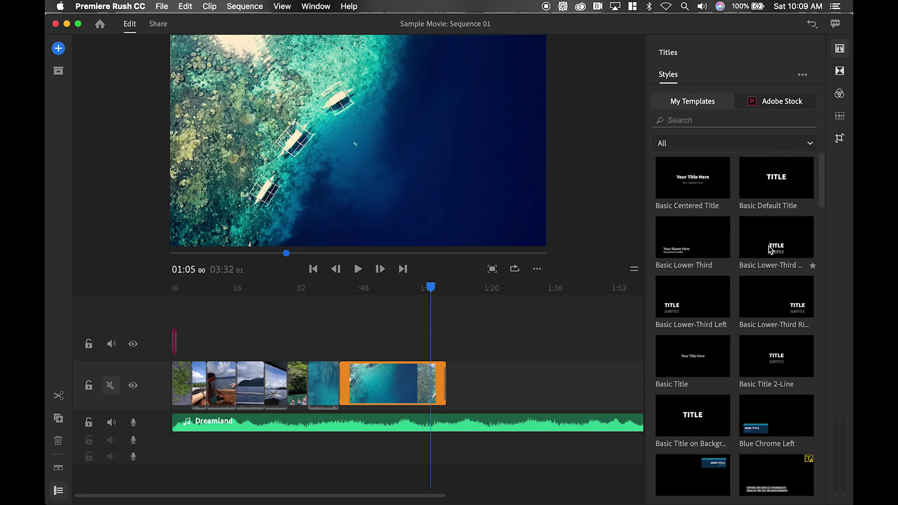
left_click_drag(701, 267, 700, 247)
left_click_drag(490, 297, 441, 351)
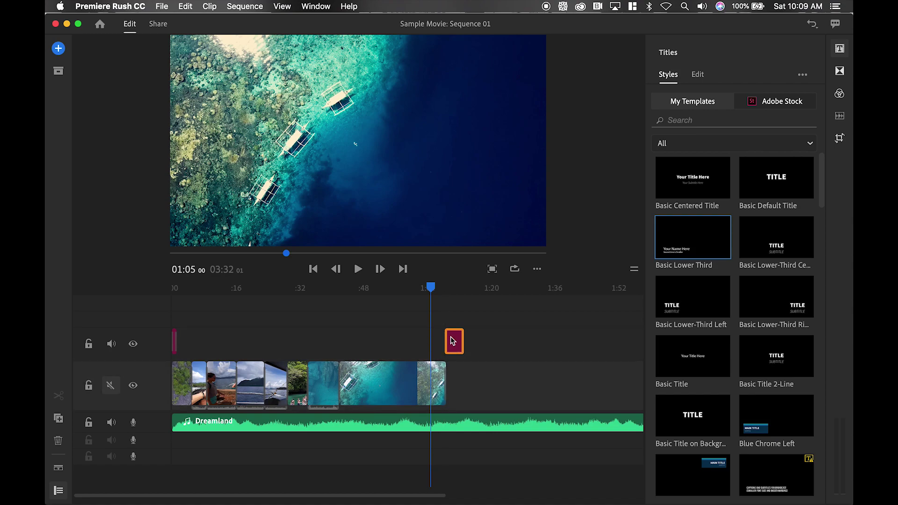
left_click_drag(433, 497, 363, 494)
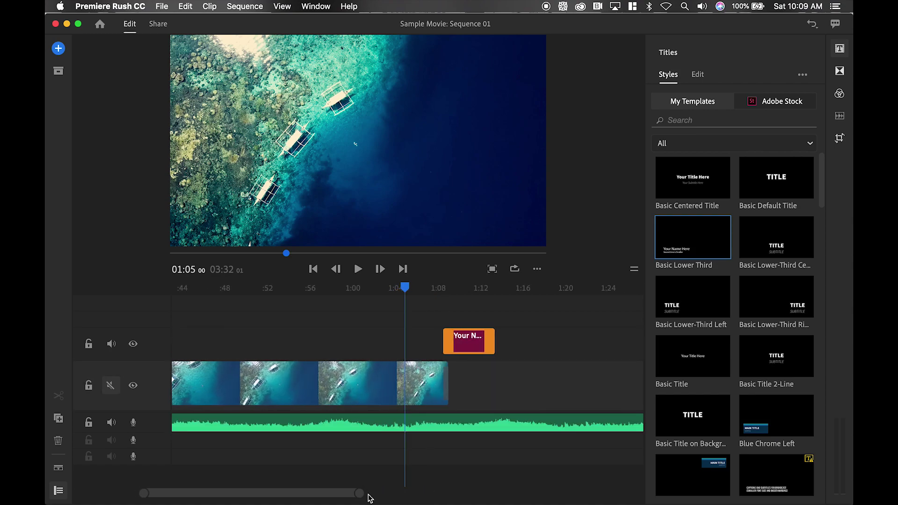
left_click_drag(443, 343, 411, 343)
left_click_drag(404, 287, 375, 288)
- Type The Beach as the title's first line and the author's byline as its second
left_click(260, 205)
double_click(261, 204)
type("The Beach")
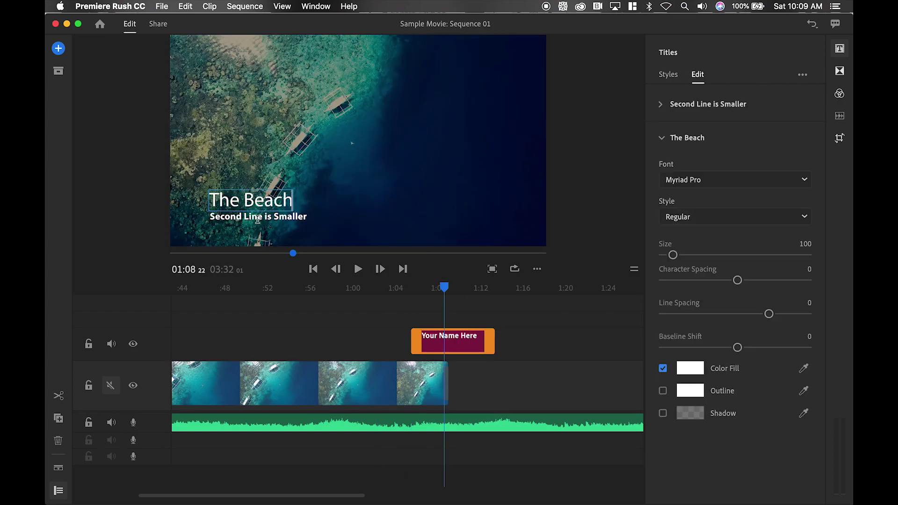
double_click(257, 217)
type("by Claudio Zavala Jr.")
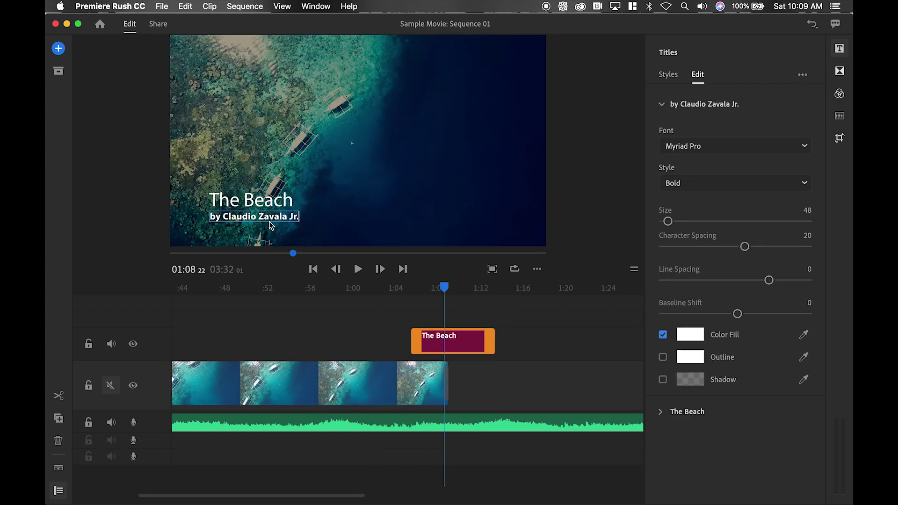
left_click_drag(447, 290, 400, 284)
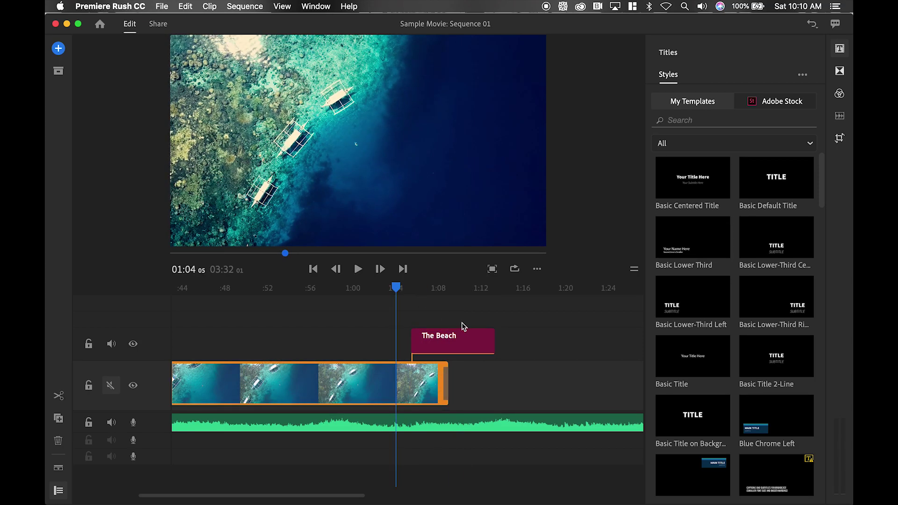
left_click(476, 337)
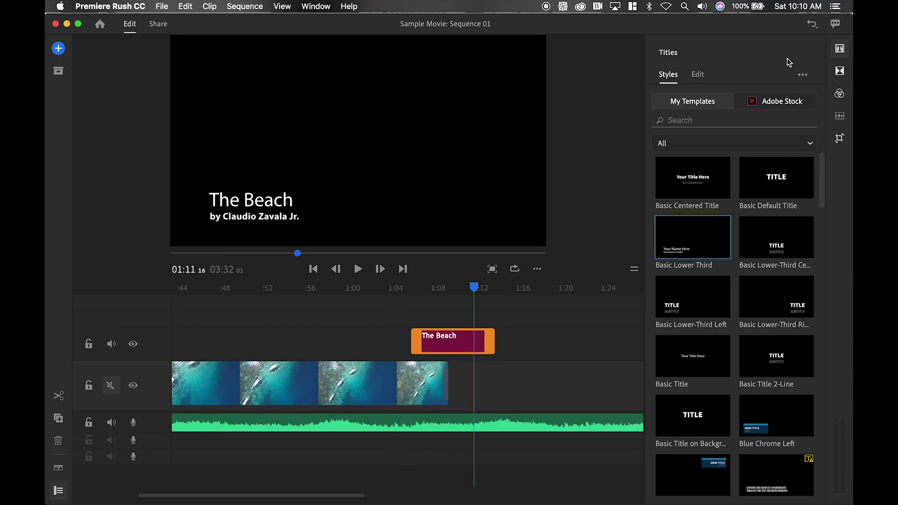
- Add a Dip to Black transition to the end of The Beach title and check it around 01:13
left_click(839, 71)
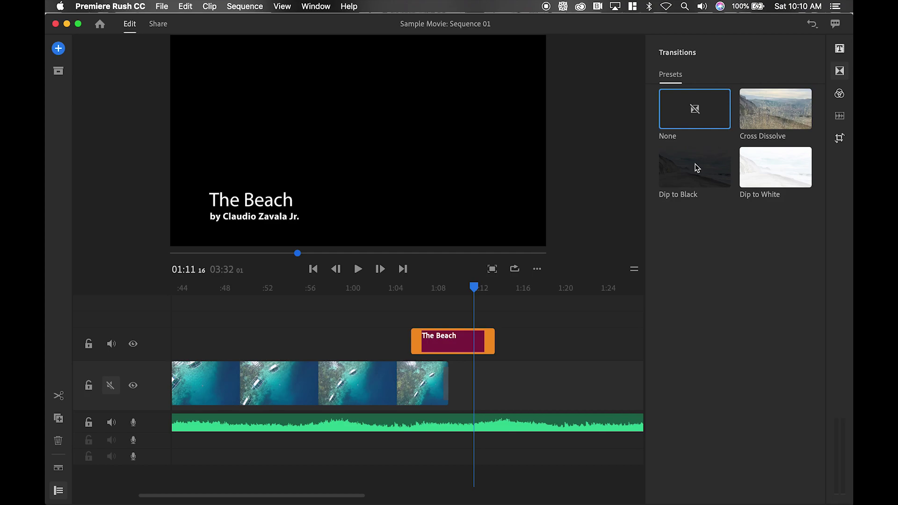
left_click_drag(696, 167, 538, 260)
left_click_drag(491, 346, 491, 341)
left_click_drag(403, 288, 486, 298)
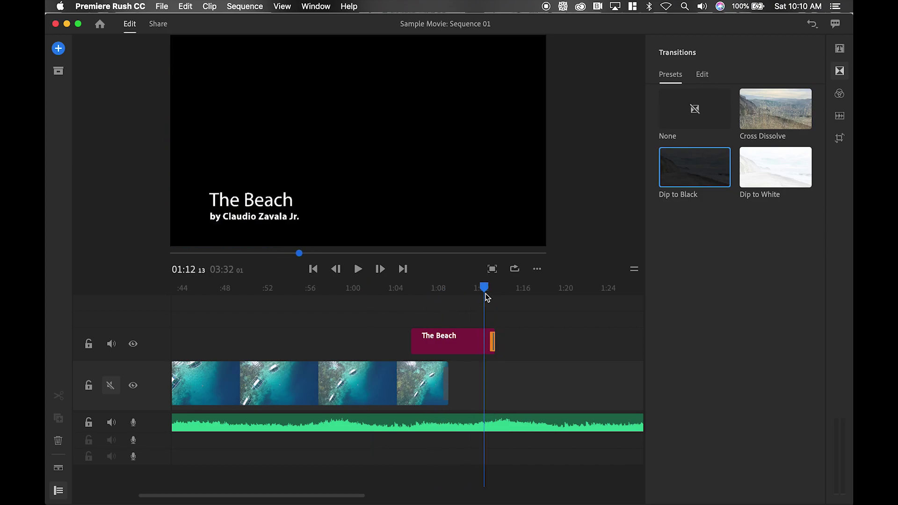
left_click(839, 71)
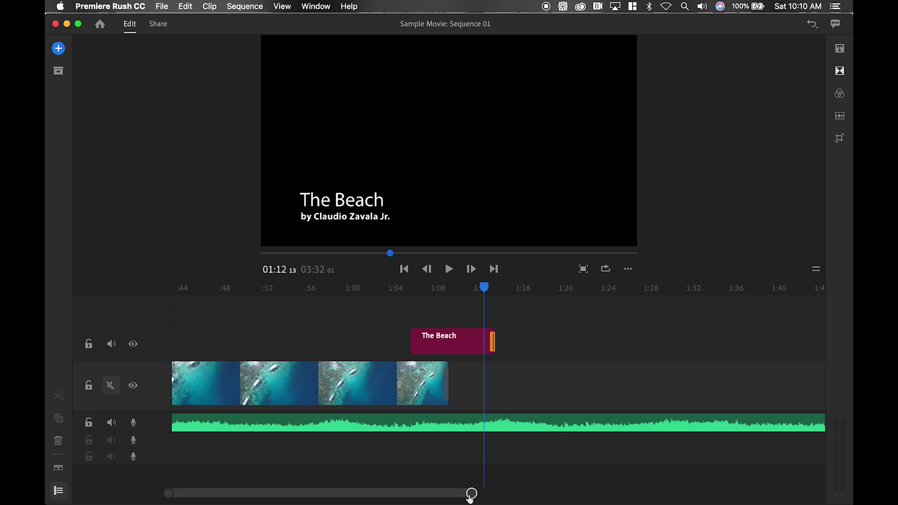
mouse_move(470, 493)
left_mouse_down()
mouse_move(784, 499)
mouse_move(585, 478)
left_mouse_up()
left_click_drag(494, 287, 506, 289)
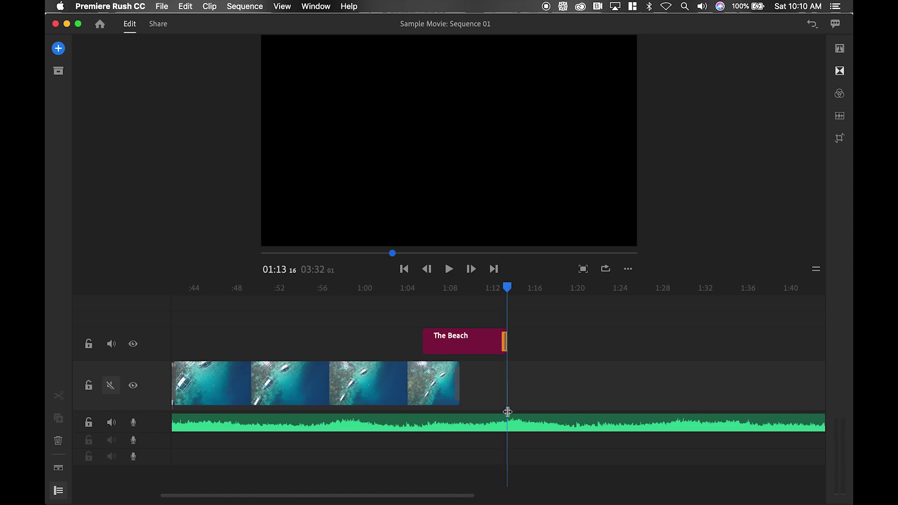
- Split the Dreamland music at 1:13 and delete the part after the cut
left_click(485, 427)
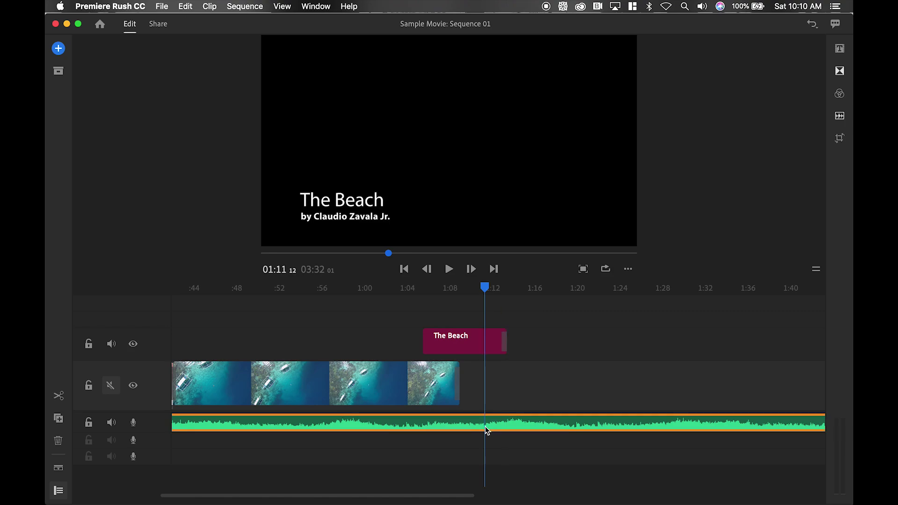
left_click_drag(484, 287, 510, 297)
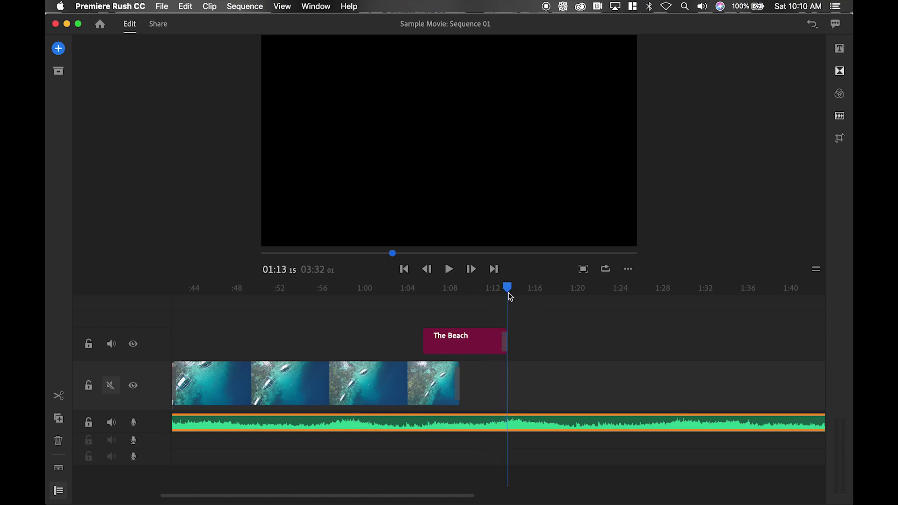
left_click(64, 403)
left_click(564, 422)
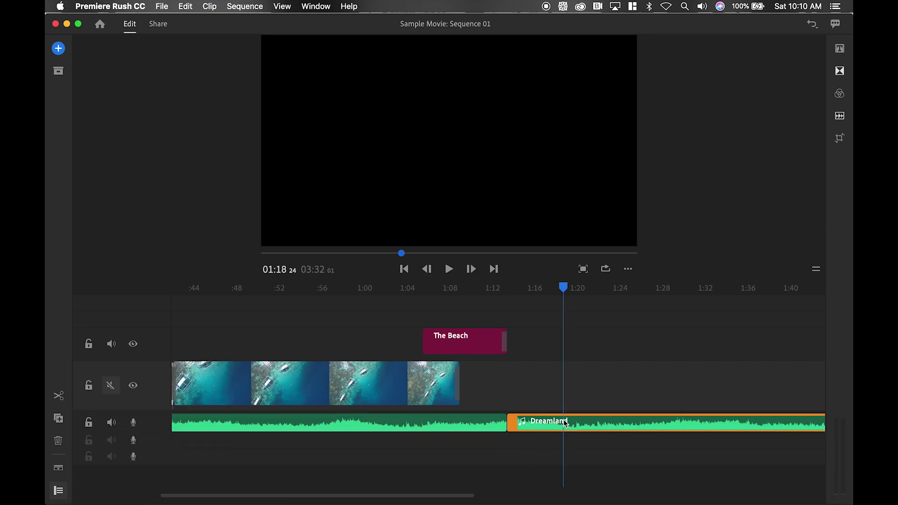
key("Delete")
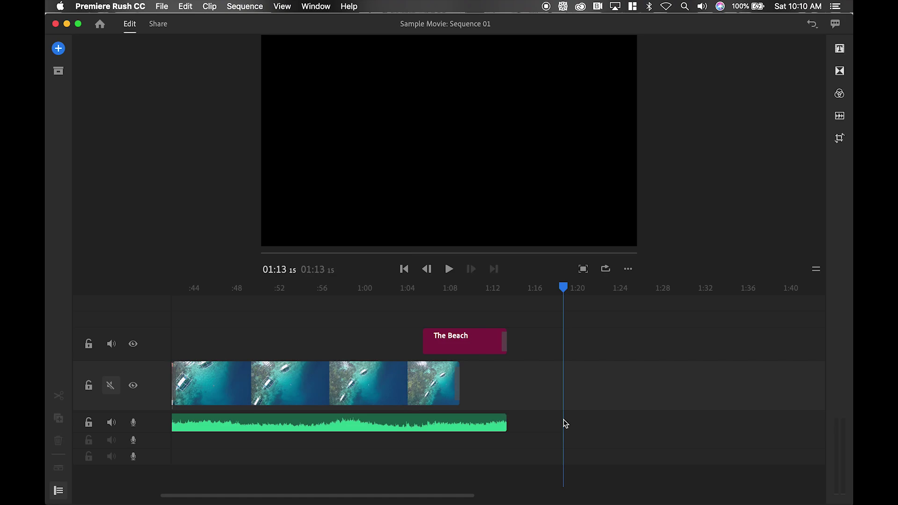
- Add a Cross Dissolve transition to the end of the trimmed Dreamland music clip
left_click(506, 292)
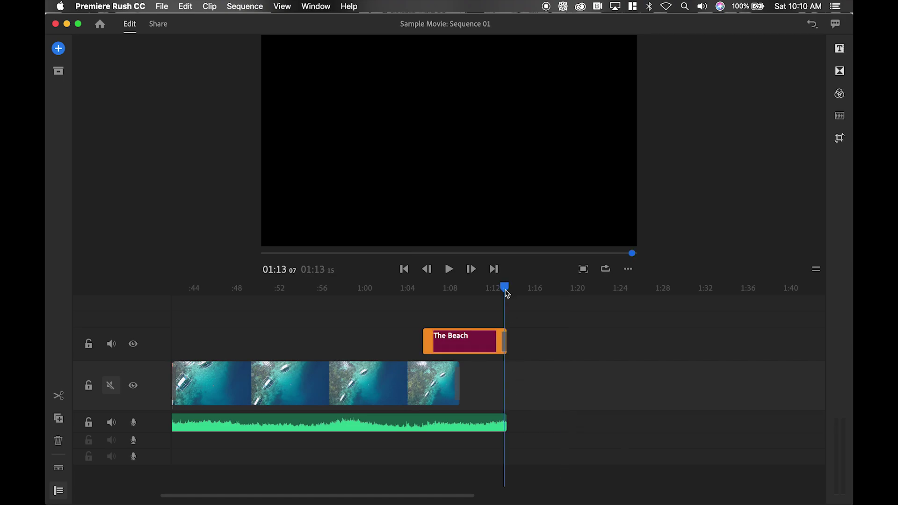
mouse_move(470, 494)
left_click_drag(468, 493, 342, 490)
left_click(537, 427)
key("shift+Right")
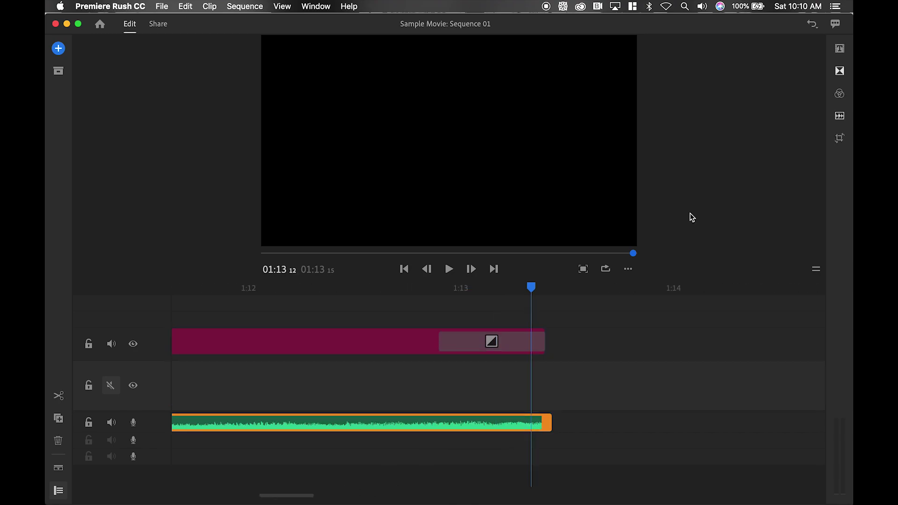
left_click(840, 73)
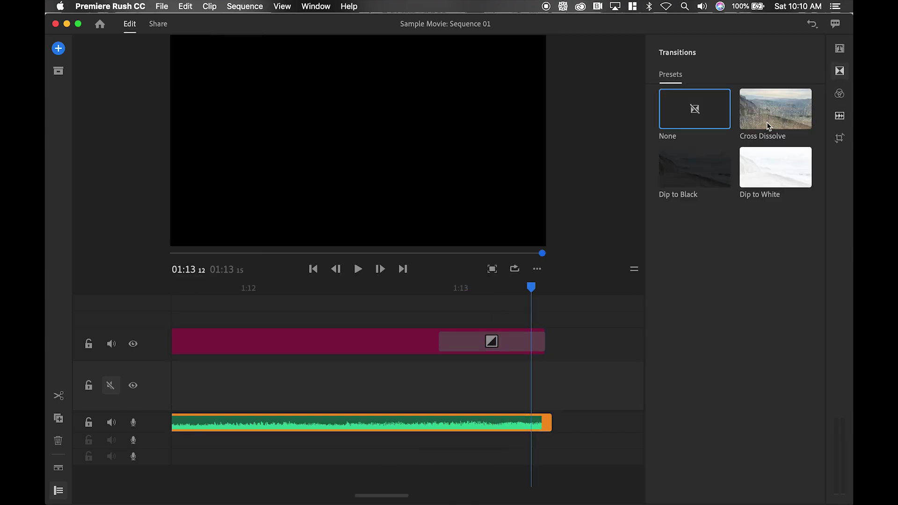
left_click_drag(767, 125, 536, 428)
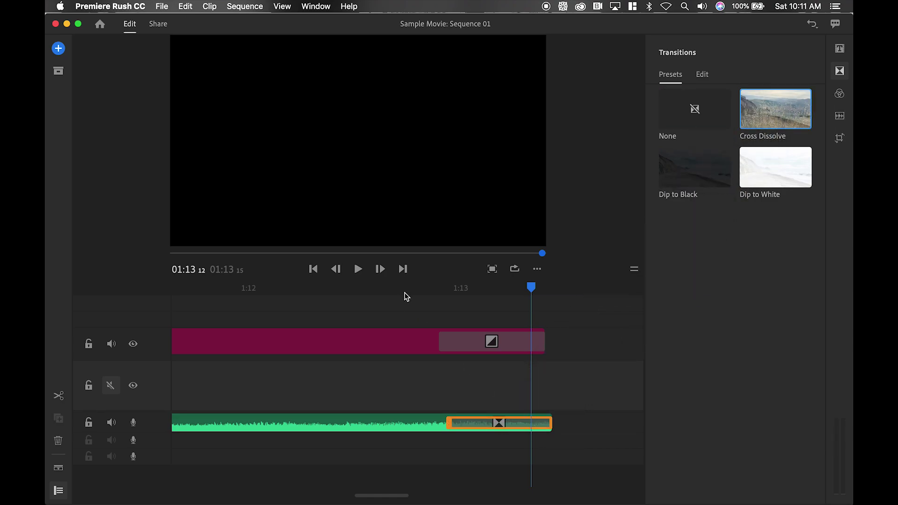
- Play back the movie's last seconds from about 1:00 to check the music fade-out
left_click(382, 288)
key("space")
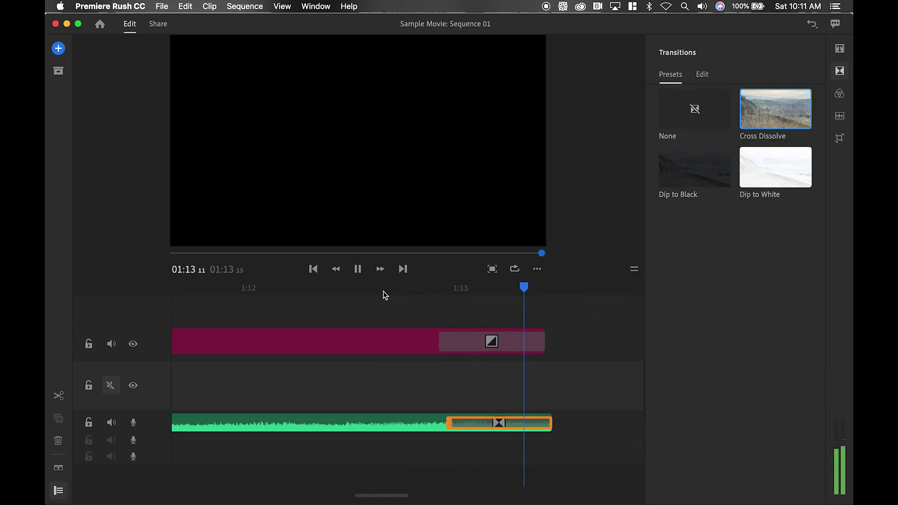
left_click_drag(410, 494, 579, 493)
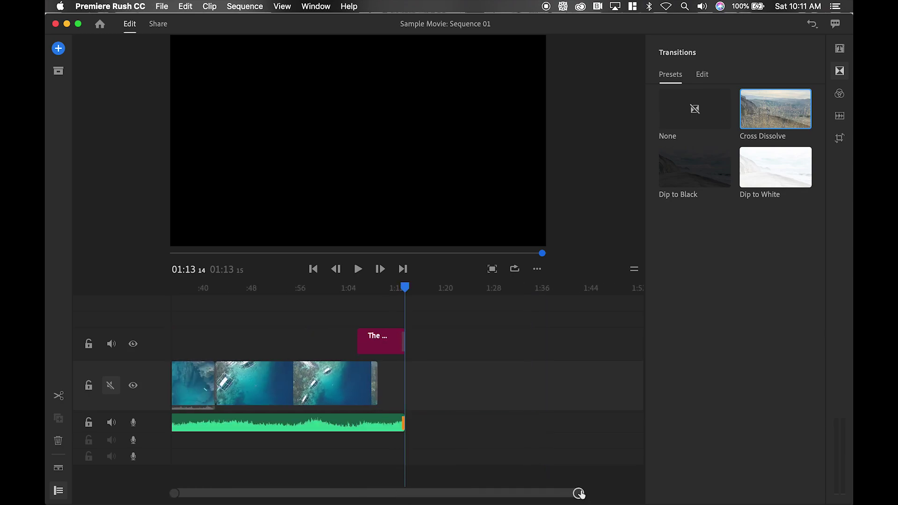
left_click(324, 291)
key("space")
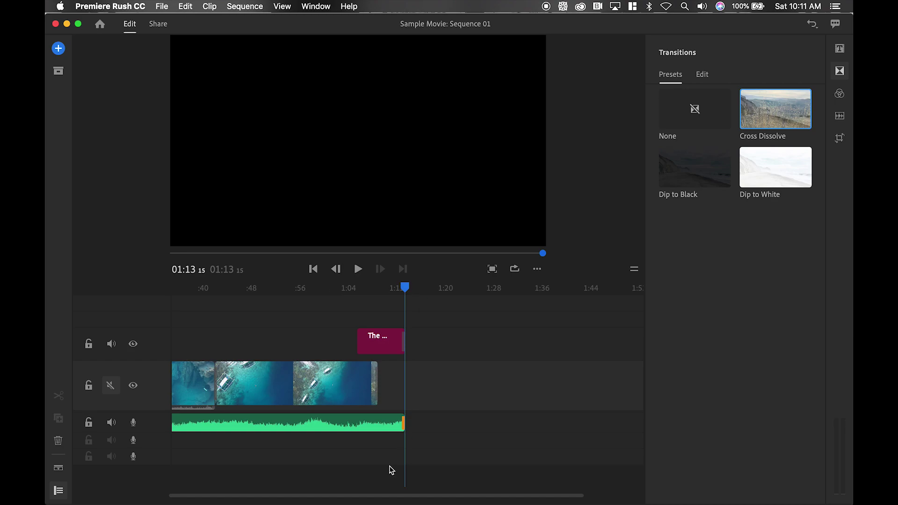
mouse_move(178, 501)
left_click_drag(174, 494, 44, 493)
left_click(163, 286)
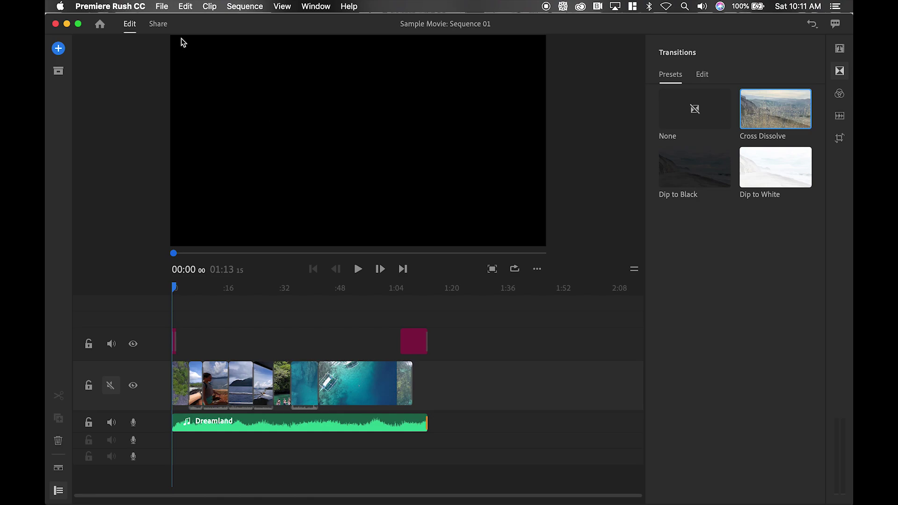
left_click(158, 27)
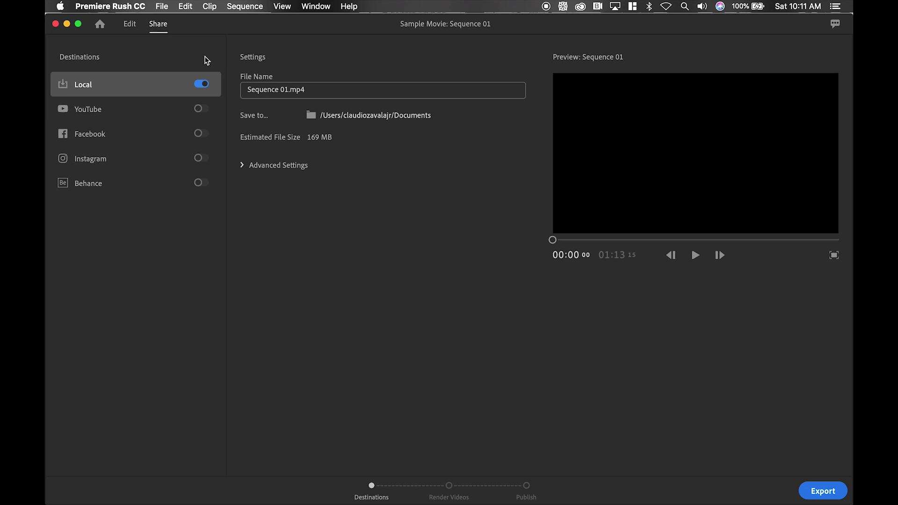
- Rename the local export file to 'The Beach'
left_click(319, 96)
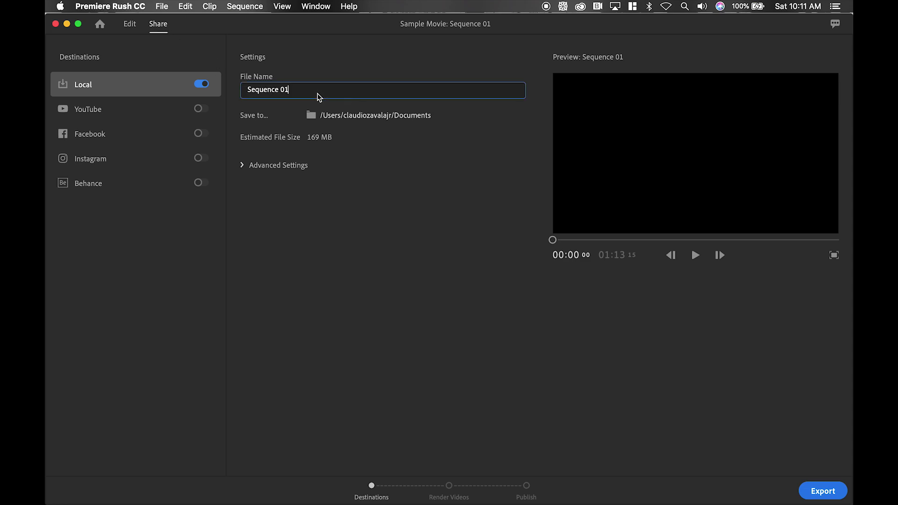
left_click_drag(316, 92, 236, 91)
type("The Beach")
- In Advanced Settings, keep resolution at 1080p and quality at High
left_click(244, 168)
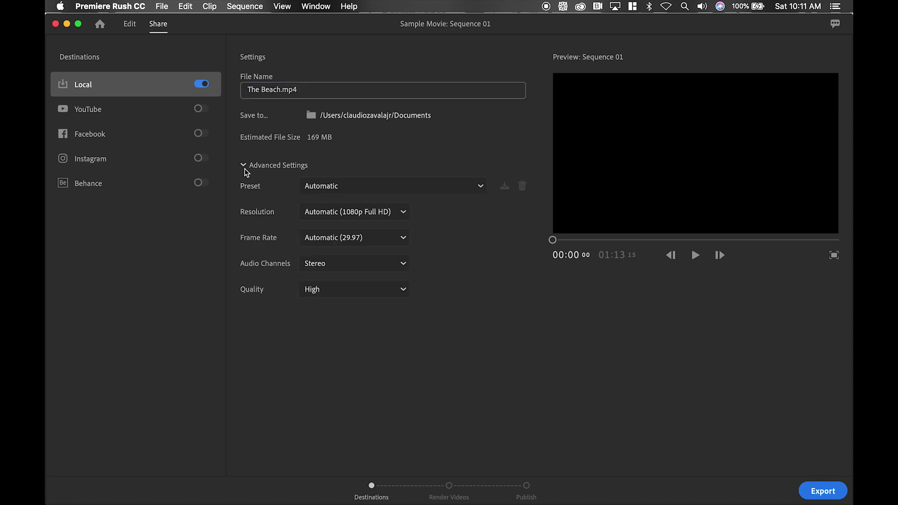
left_click(403, 213)
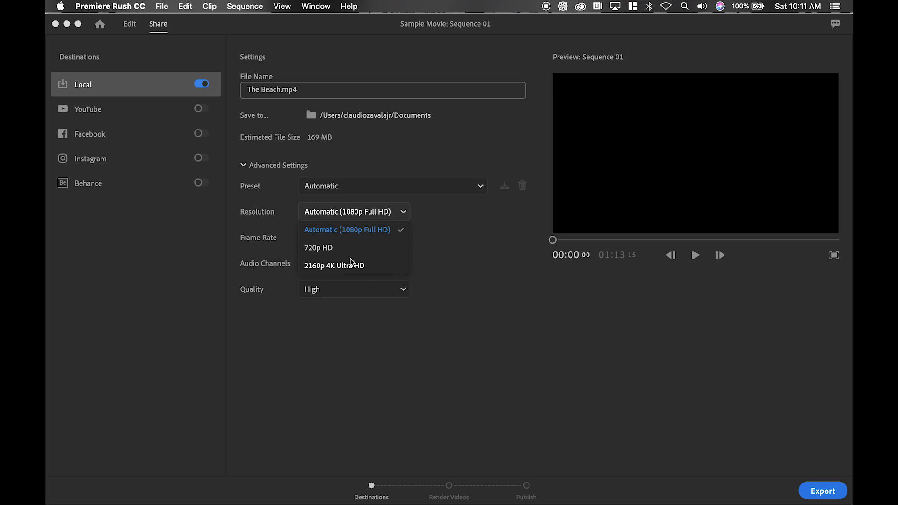
left_click(434, 267)
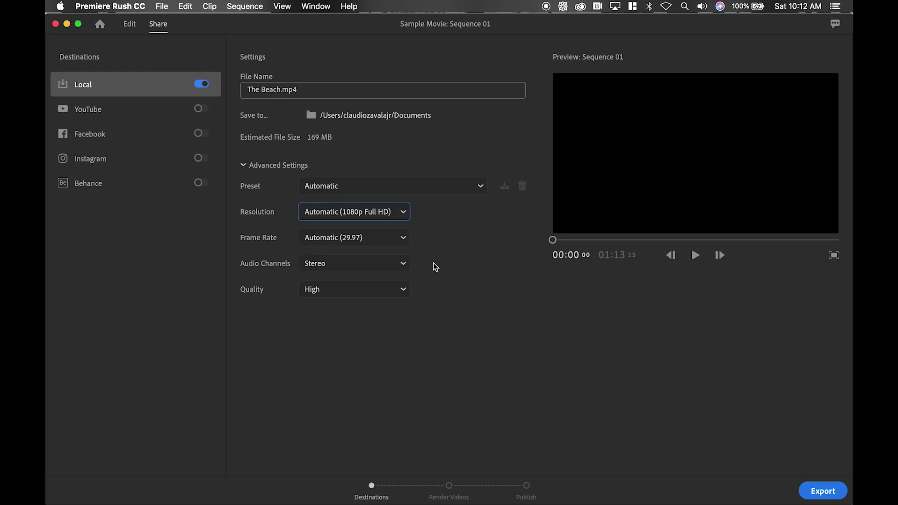
left_click(402, 289)
left_click(433, 302)
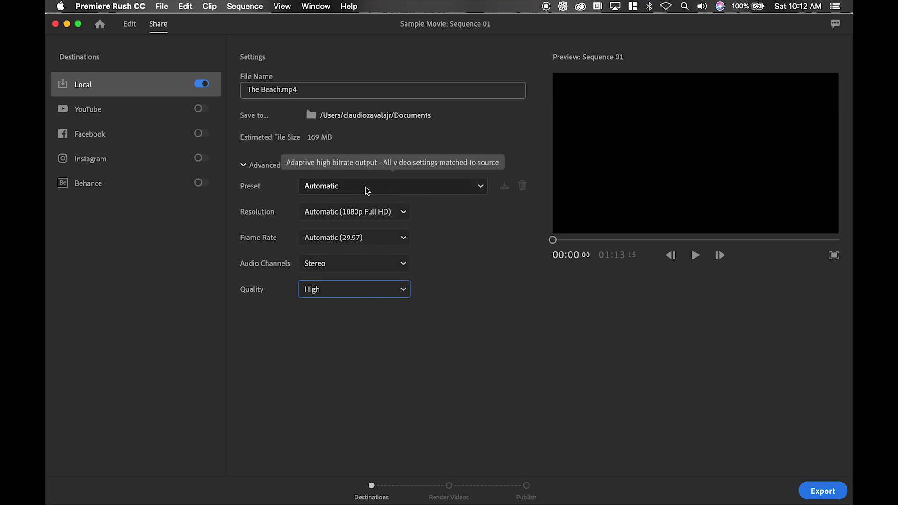
left_click(171, 111)
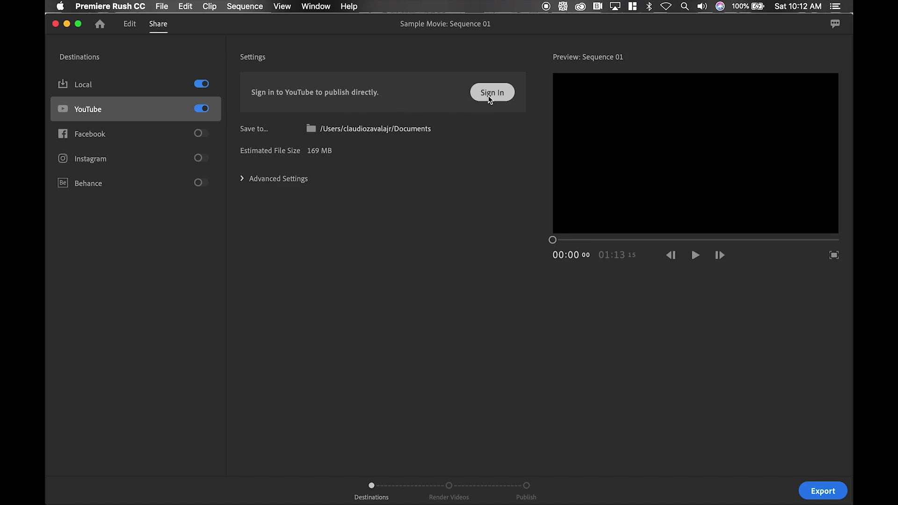
left_click(176, 134)
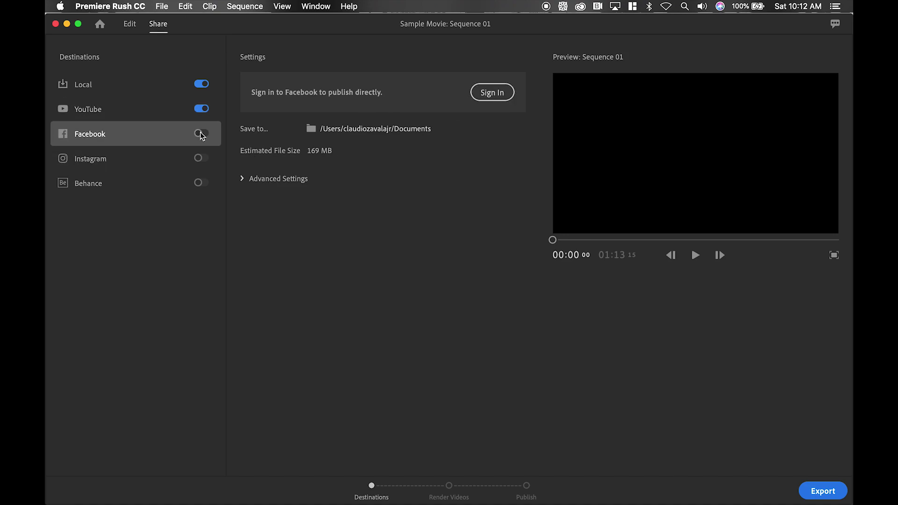
left_click(176, 160)
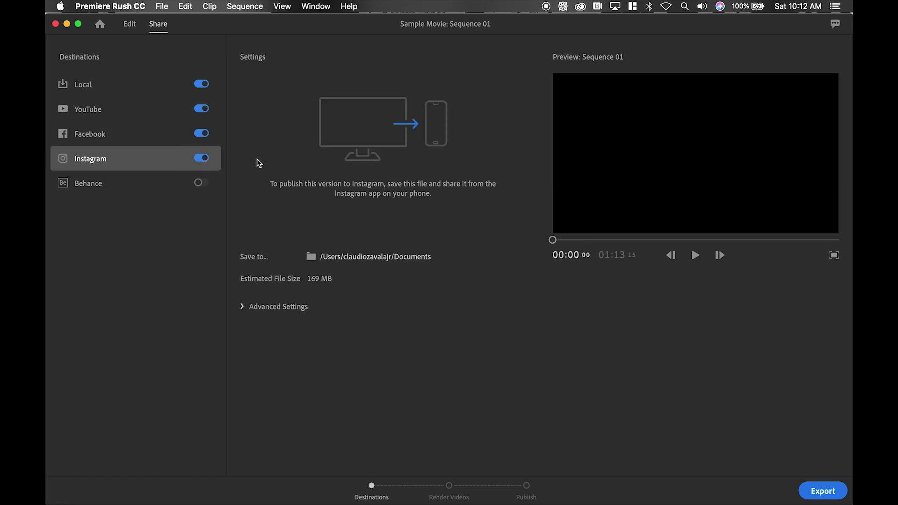
left_click(180, 186)
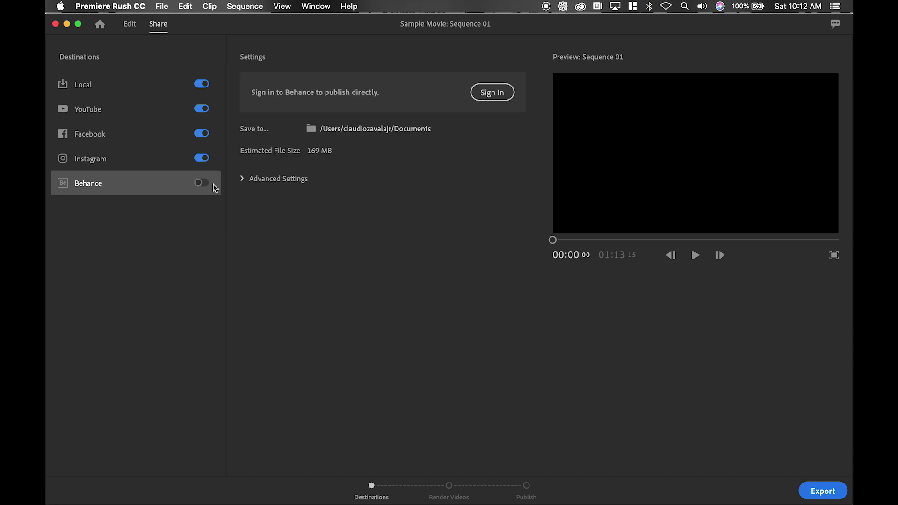
left_click(209, 187)
left_click(201, 109)
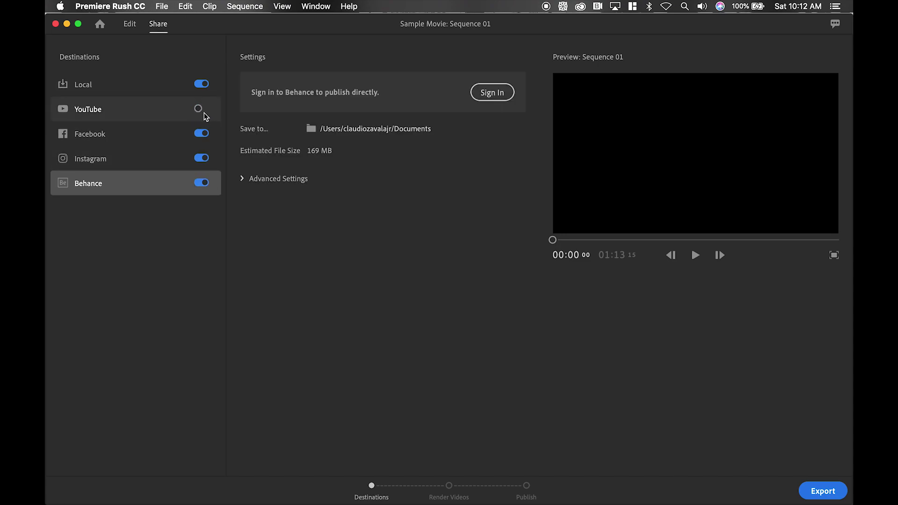
left_click(204, 135)
left_click(201, 158)
left_click(201, 182)
left_click(187, 94)
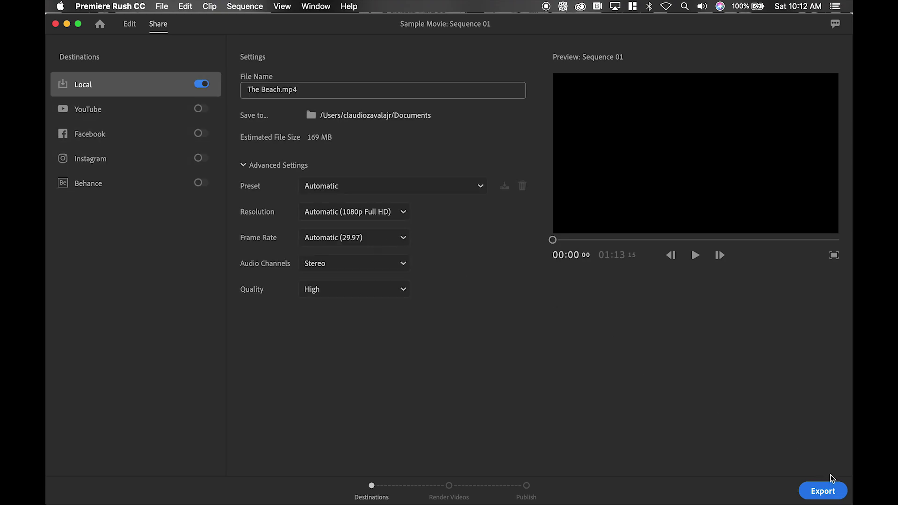
- Render The Beach.mp4 to the local drive and finish once export completes
left_click(825, 490)
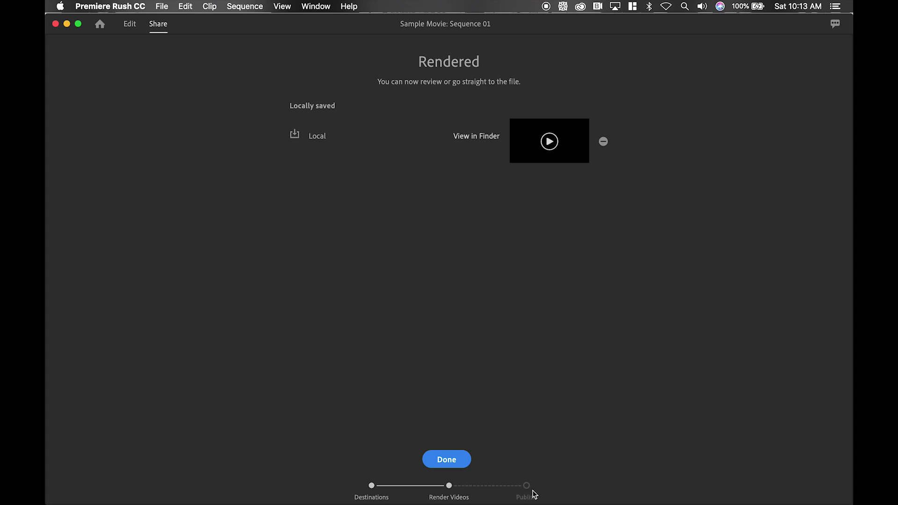
left_click(460, 463)
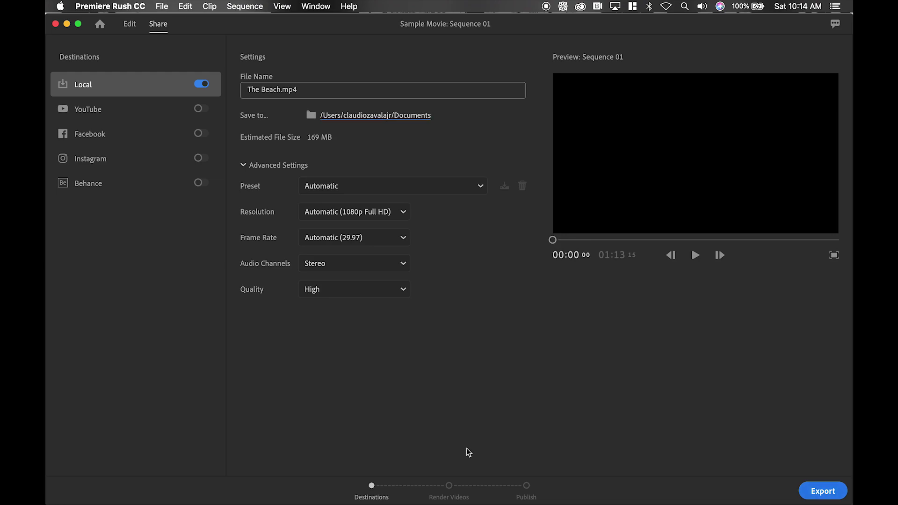